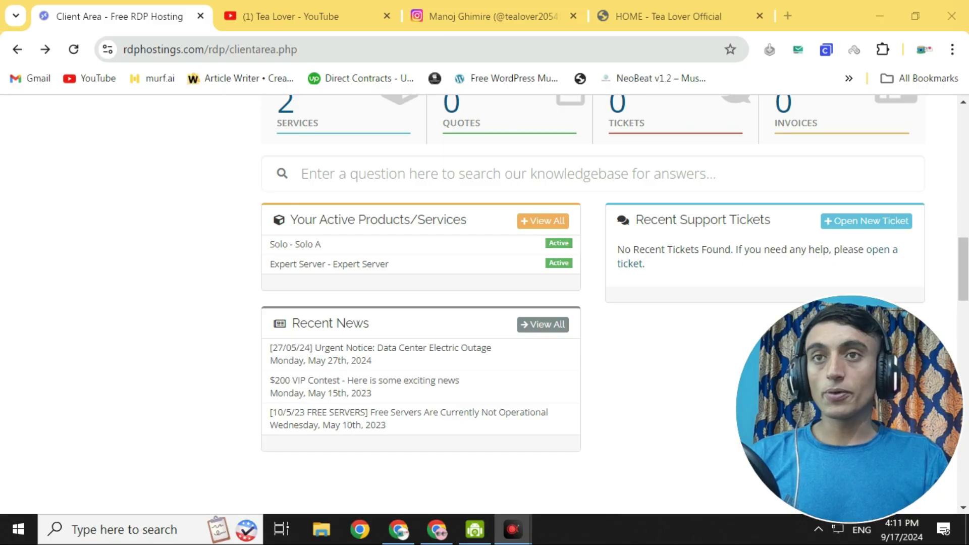
Glance at the YouTube tab, then return to the Client Area and open the Services list
click(326, 16)
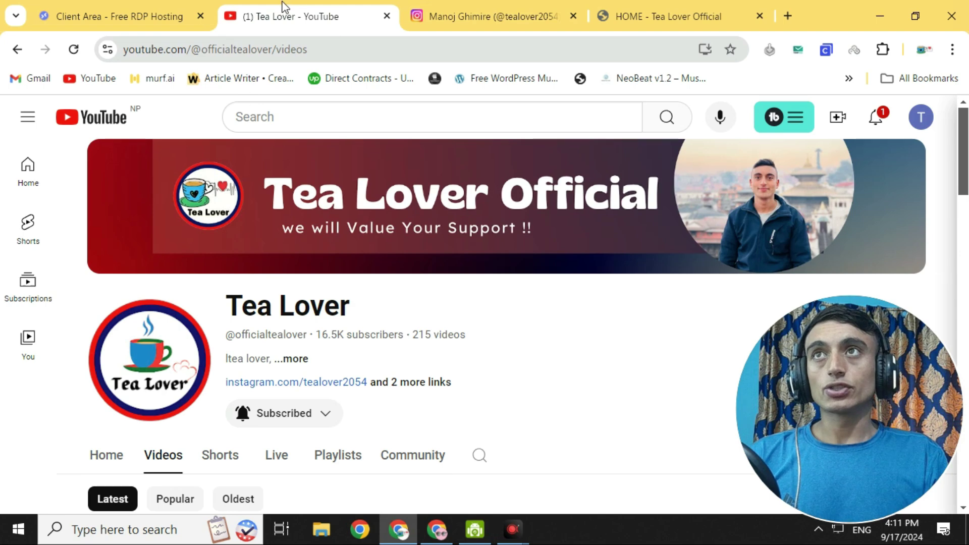
click(168, 18)
scroll(385, 305, up, 2)
scroll(387, 303, down, 2)
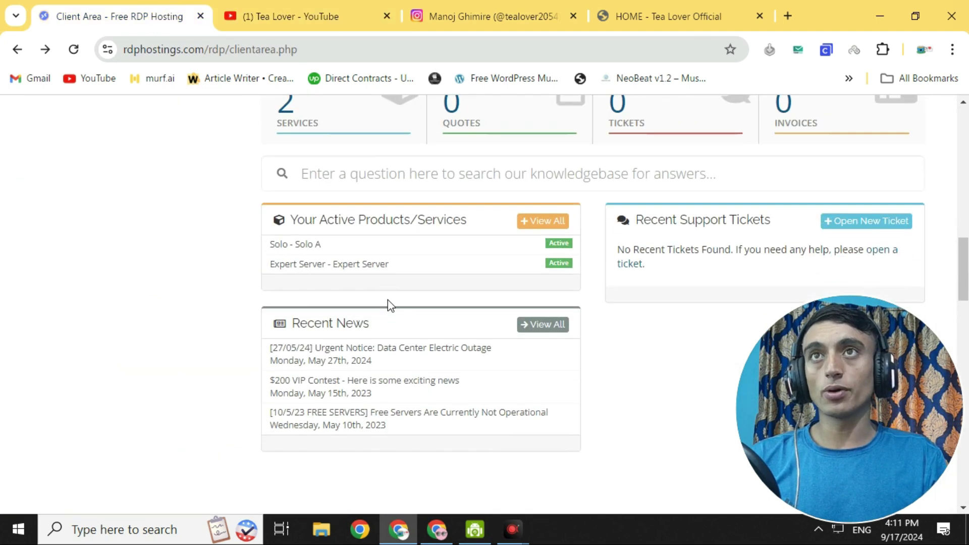
scroll(387, 301, up, 2)
click(305, 193)
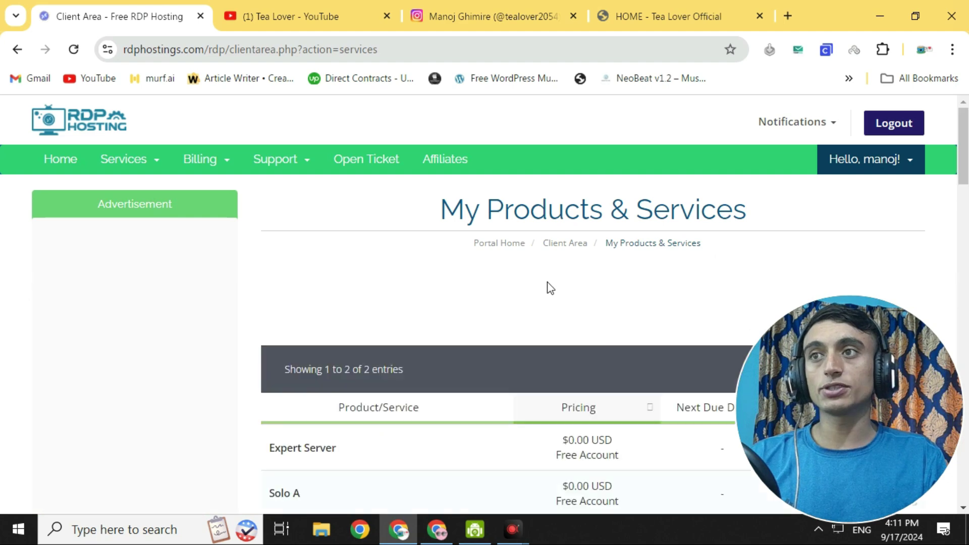
Highlight the Expert Server and Solo A rows in the services table
scroll(389, 302, down, 3)
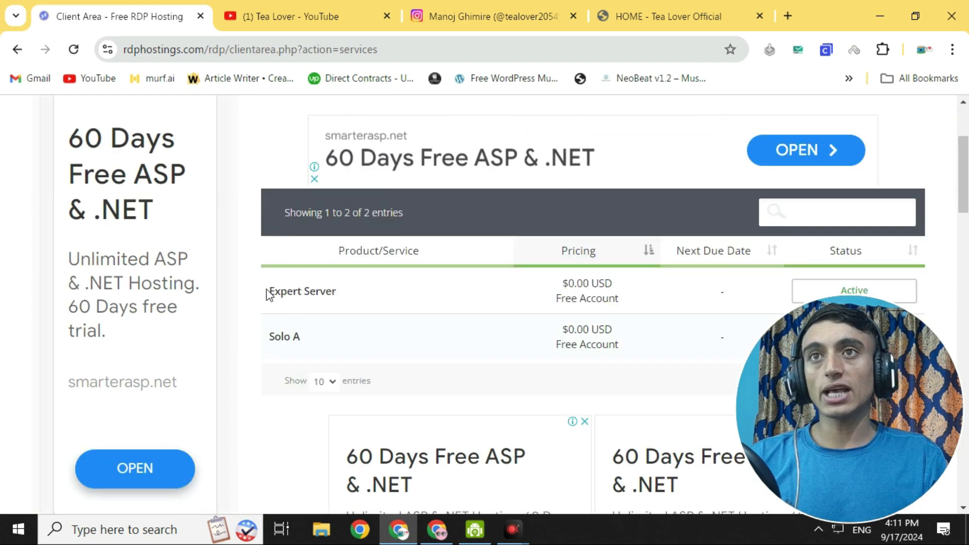
drag(268, 293, 354, 296)
click(247, 348)
drag(247, 348, 323, 339)
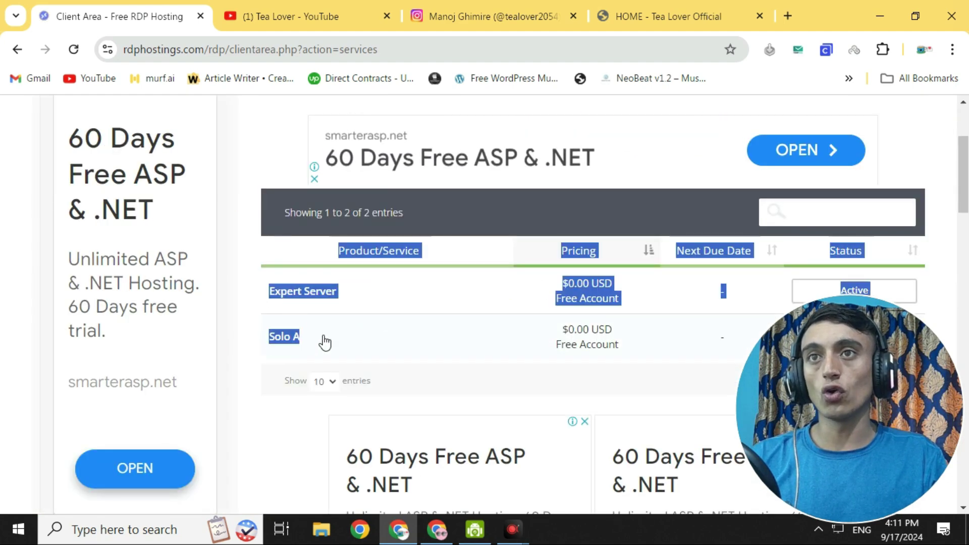
click(525, 356)
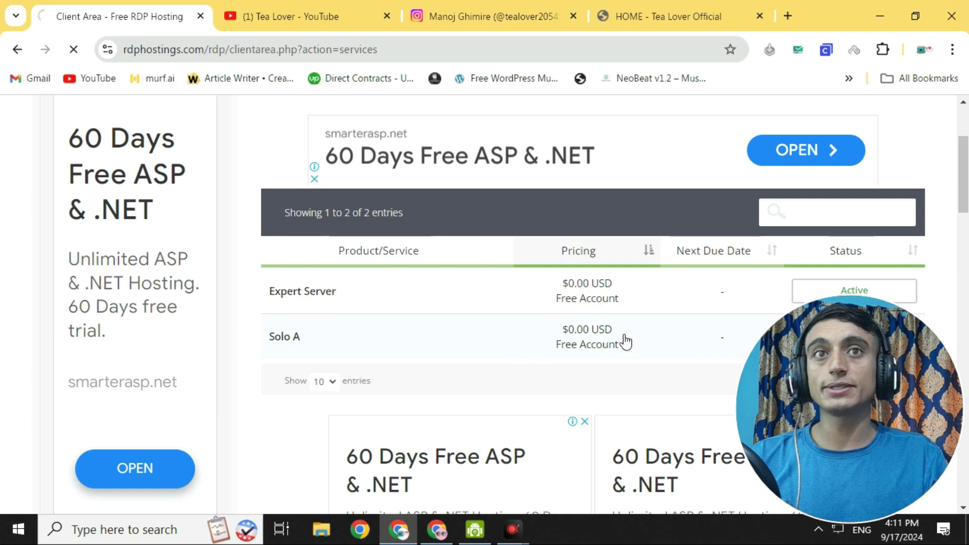
Scroll the Expert Server details to its free billing overview and hostname google.com
scroll(580, 290, down, 2)
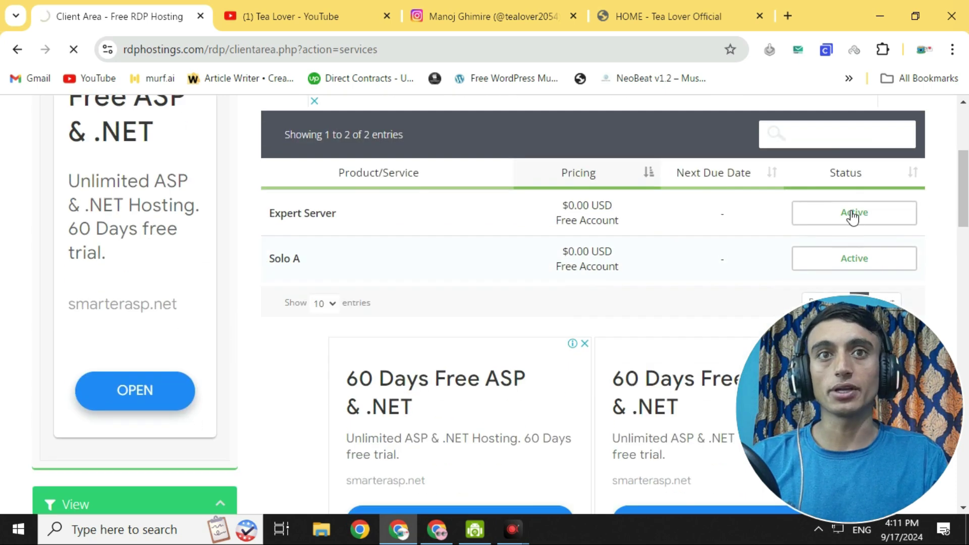
scroll(534, 238, down, 2)
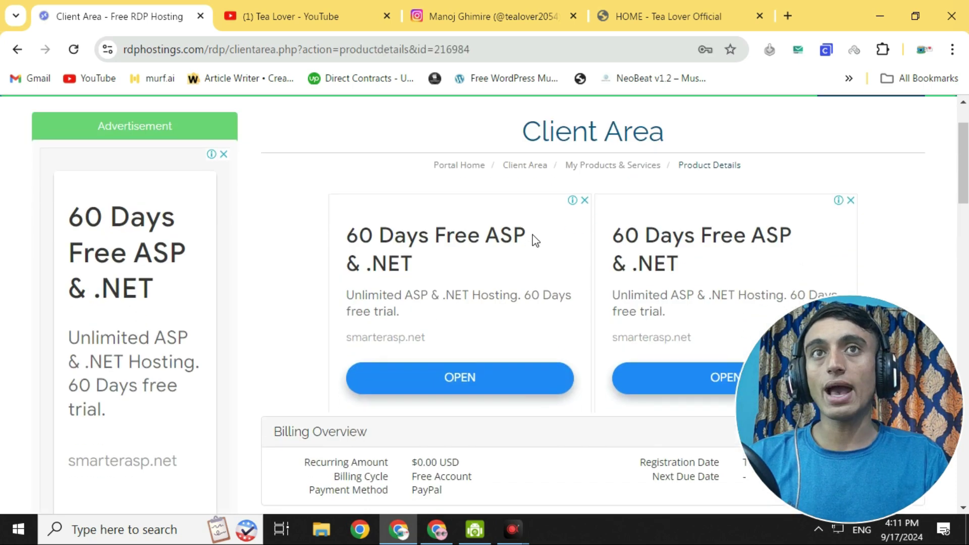
scroll(534, 241, down, 6)
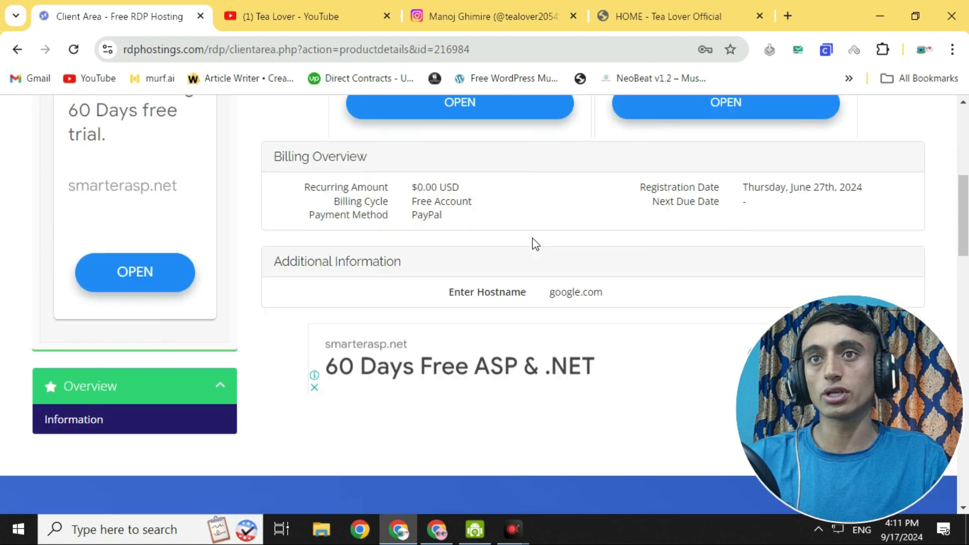
scroll(534, 244, up, 1)
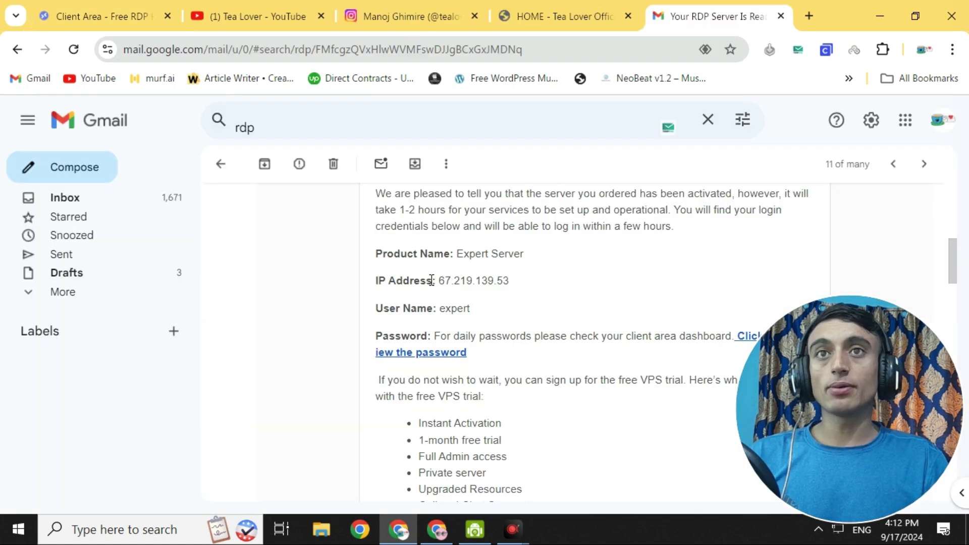
Copy the server IP 67.219.139.53 from the activation email
drag(437, 281, 508, 281)
right_click(502, 283)
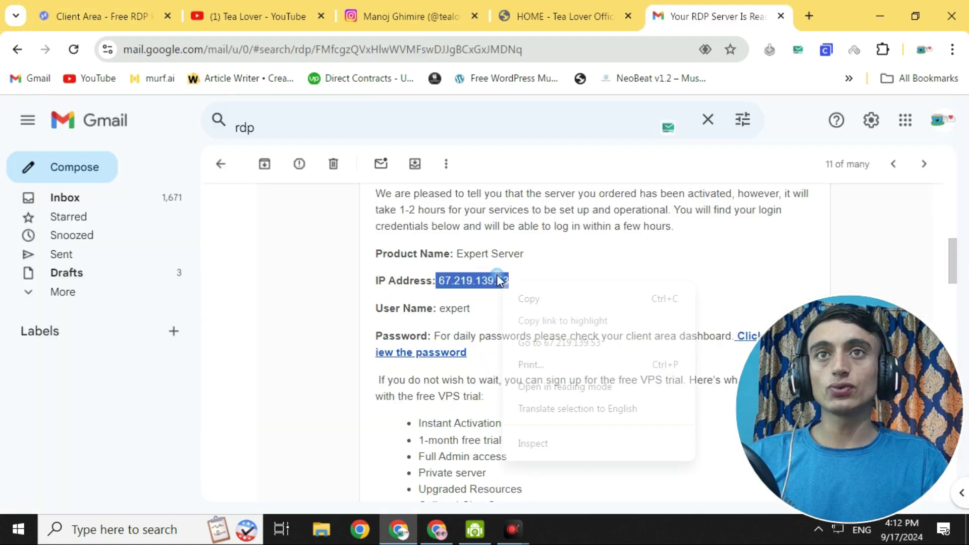
click(528, 301)
Search Windows for 'remo' and launch Remote Desktop Connection
click(106, 529)
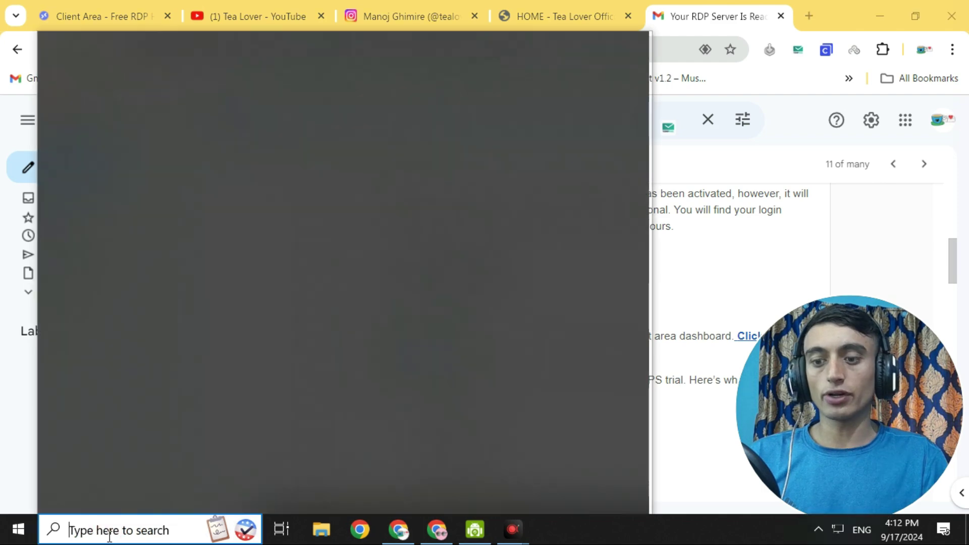
text(remo)
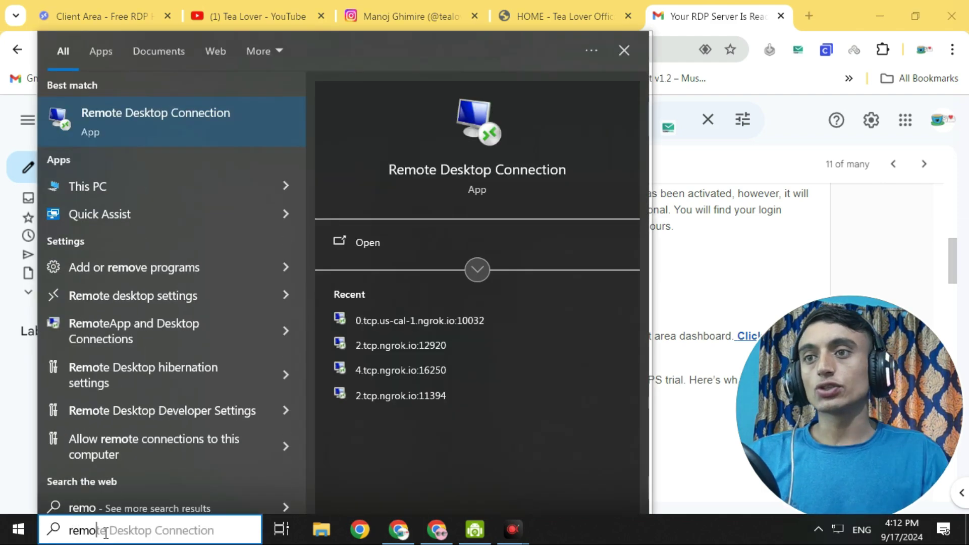
click(190, 125)
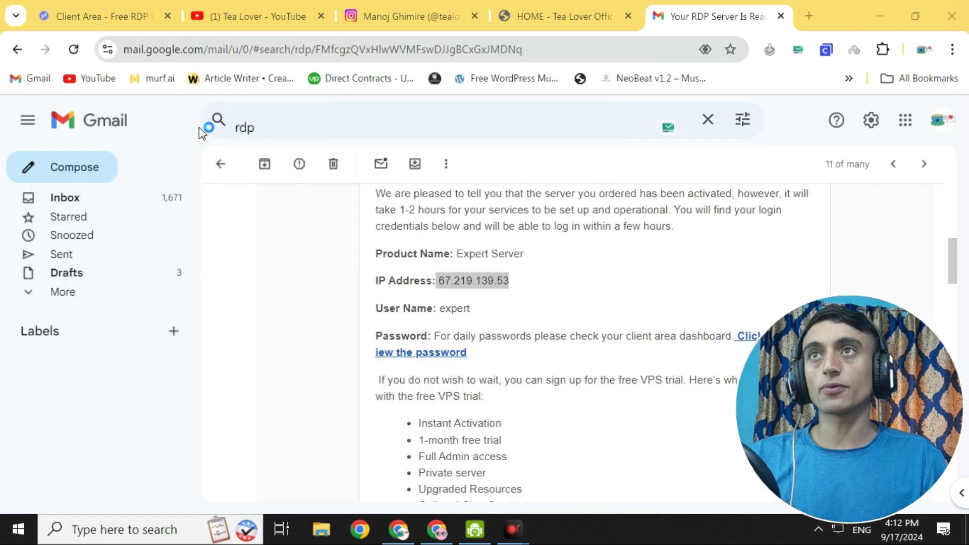
Connect to 67.219.139.53 with the username and daily password, accepting the certificate warning
key(ctrl+v)
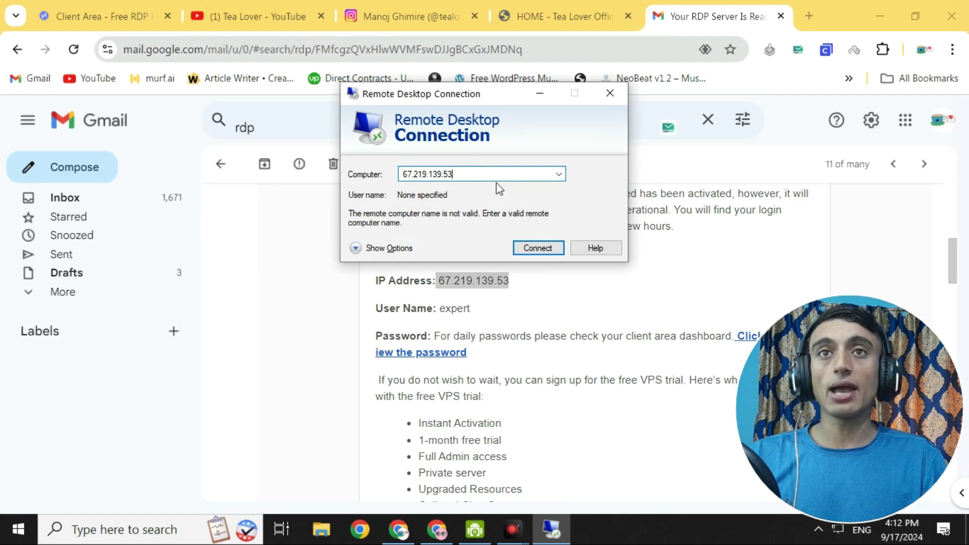
drag(480, 94, 502, 149)
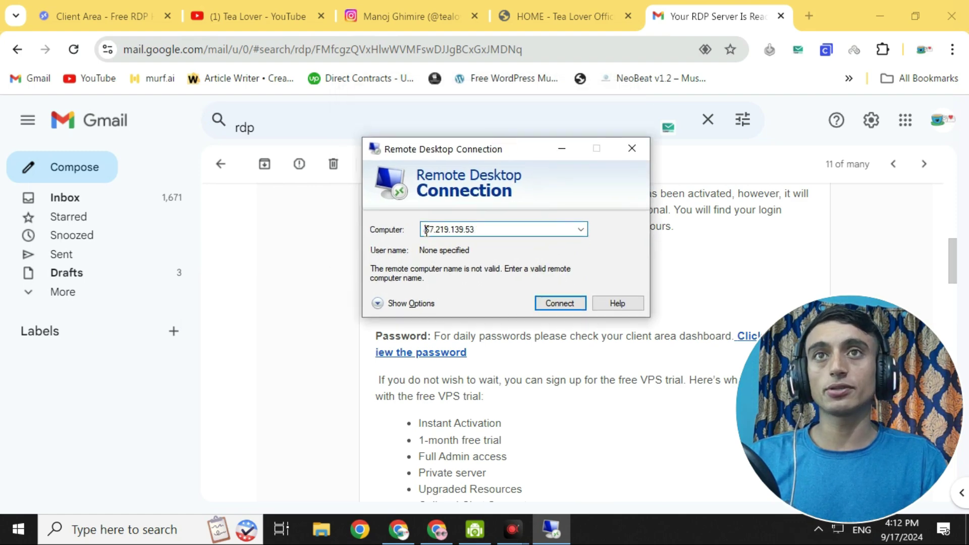
click(541, 303)
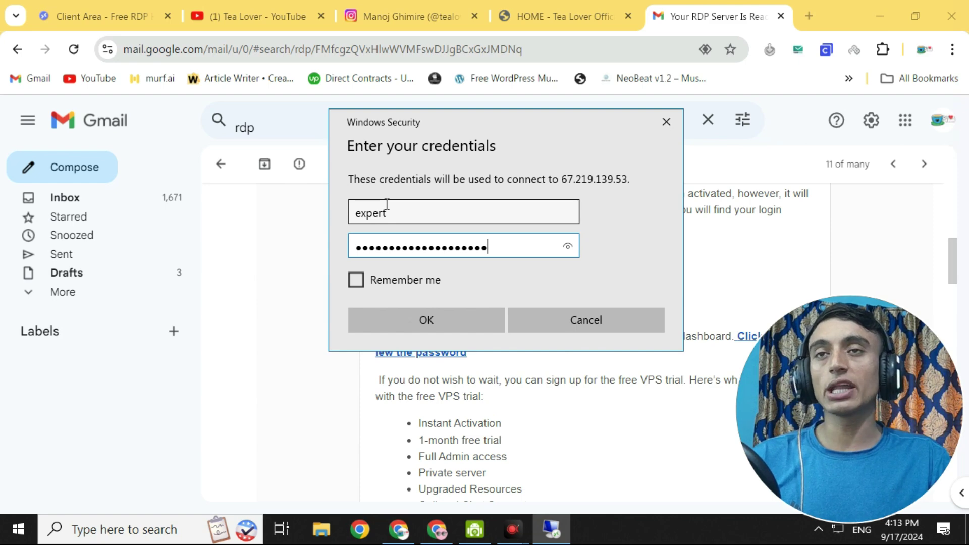
click(422, 315)
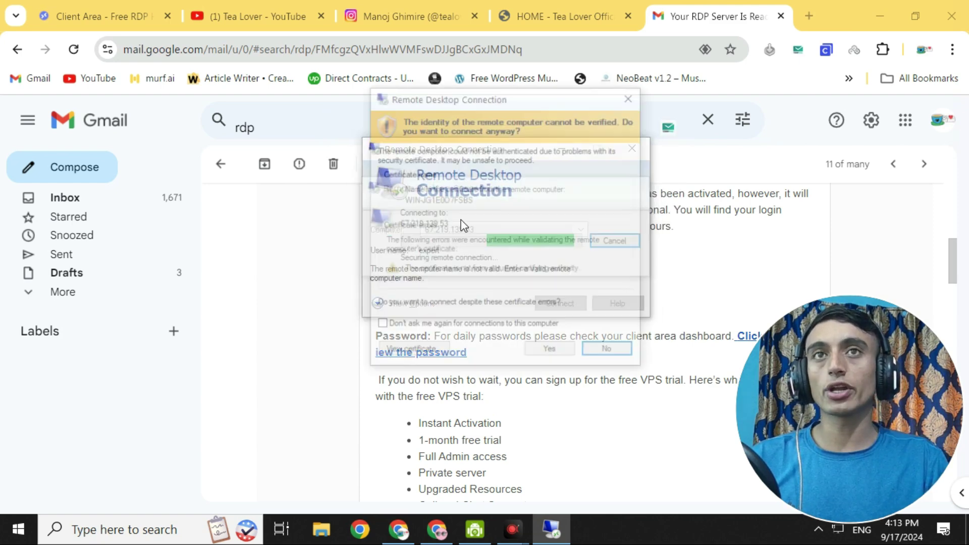
click(551, 353)
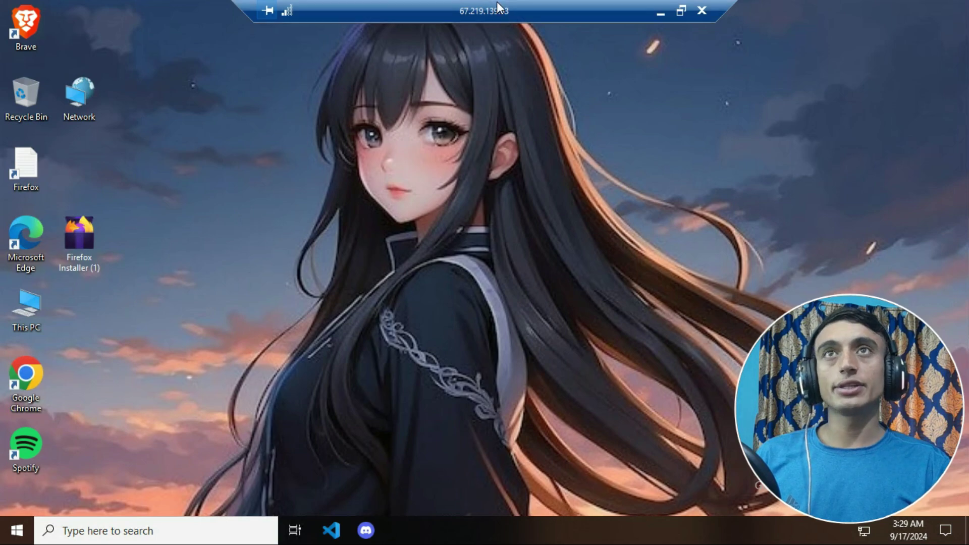
Return the remote session to full screen and open This PC on the server
double_click(422, 10)
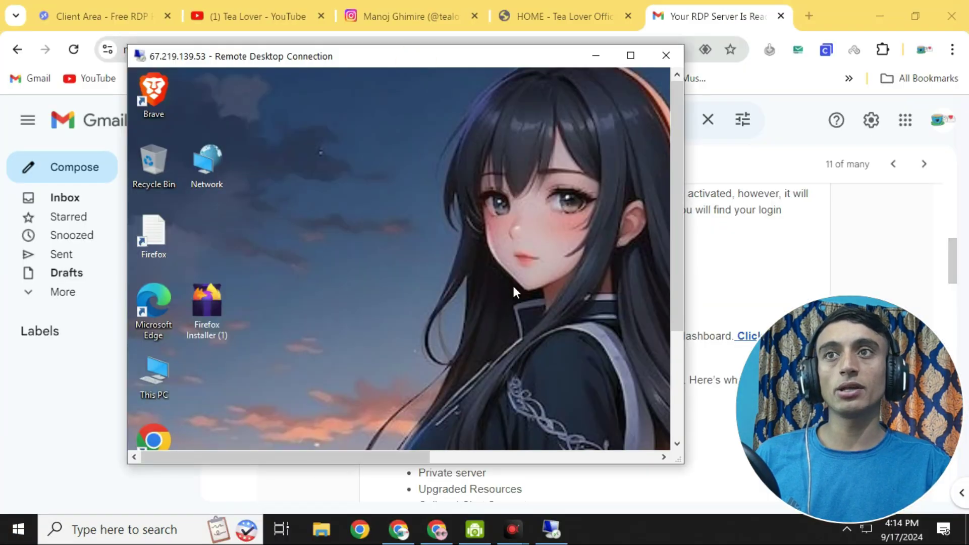
click(630, 56)
click(640, 37)
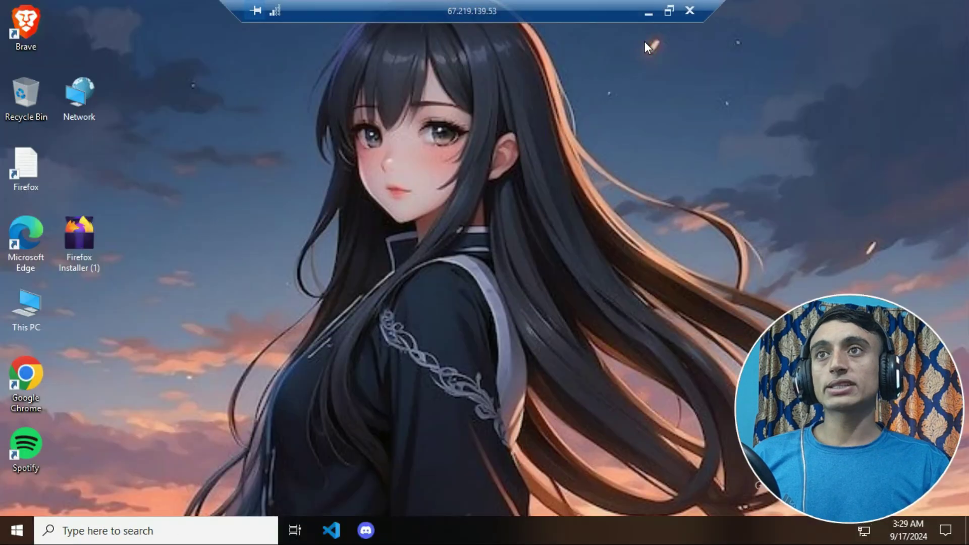
double_click(44, 297)
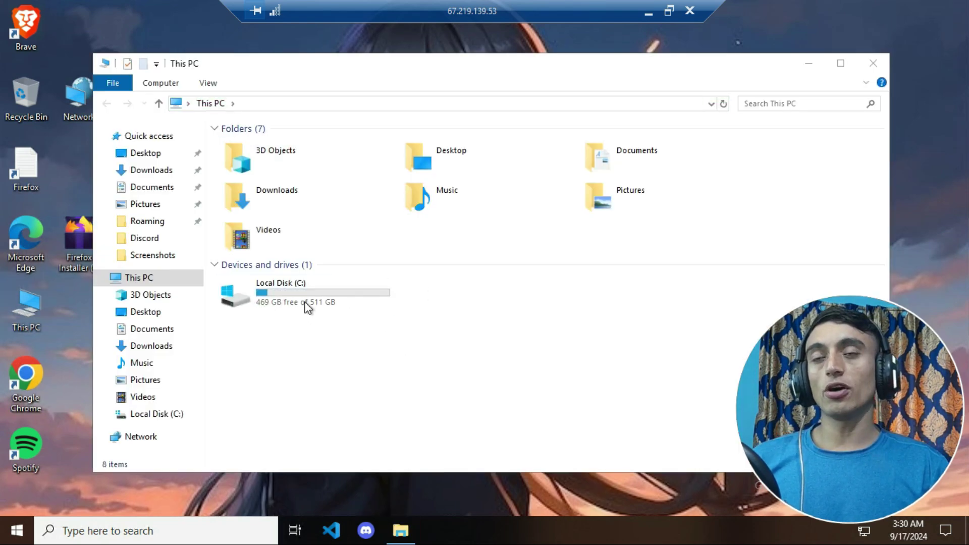
click(166, 85)
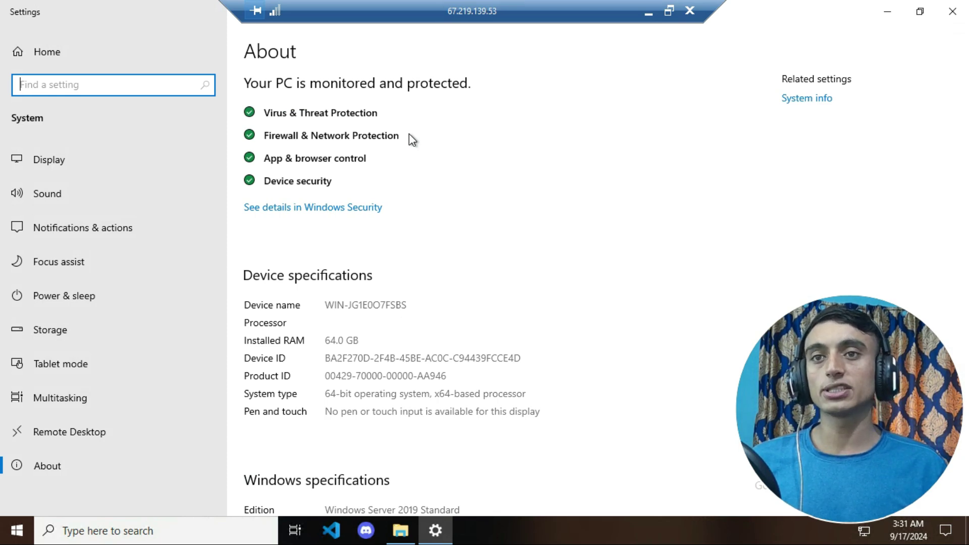
Review the About page details, refit the session window full screen, and begin disconnecting
scroll(433, 295, down, 3)
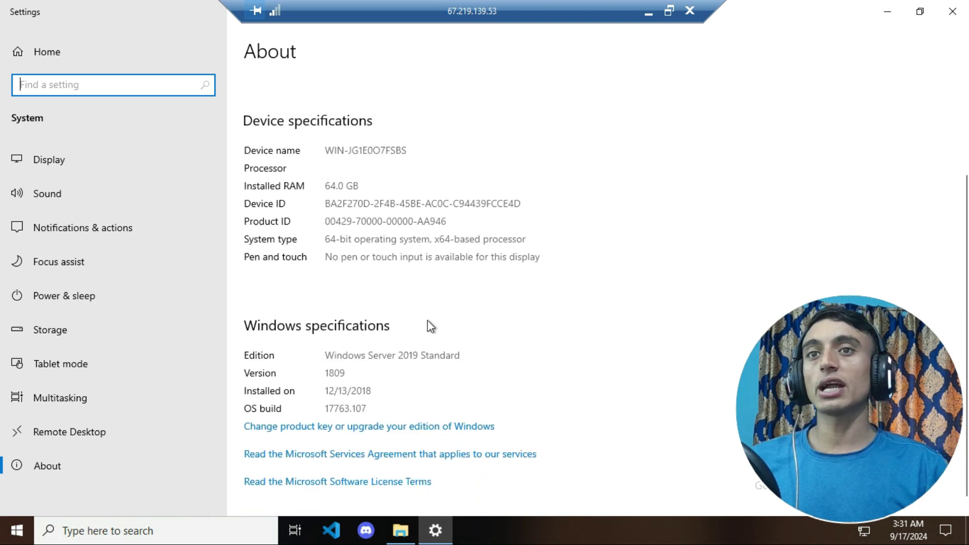
scroll(440, 319, up, 3)
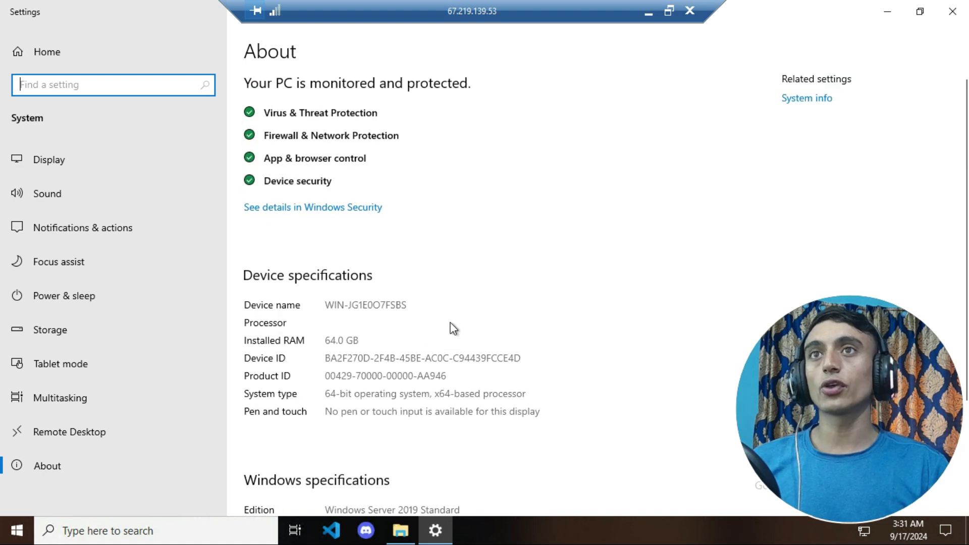
double_click(547, 8)
drag(549, 146, 345, 32)
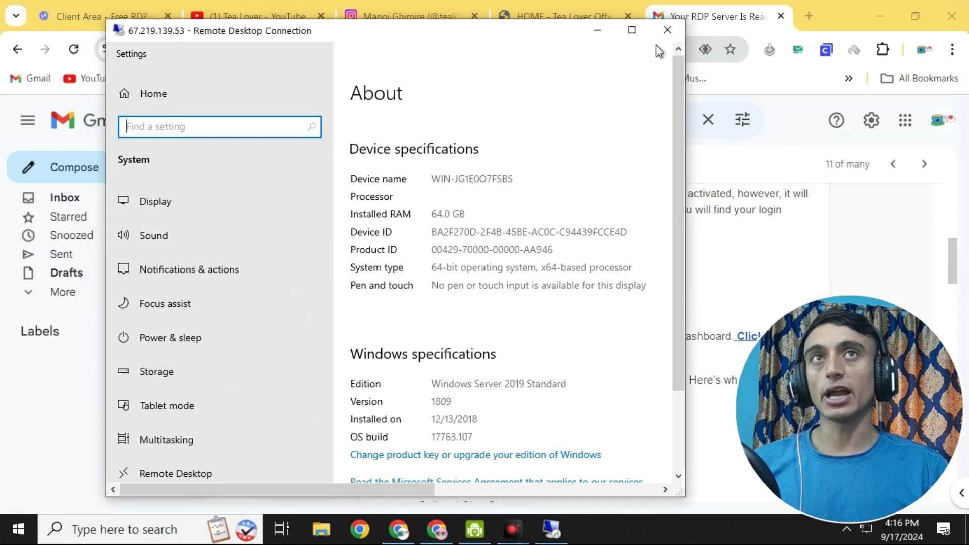
click(631, 30)
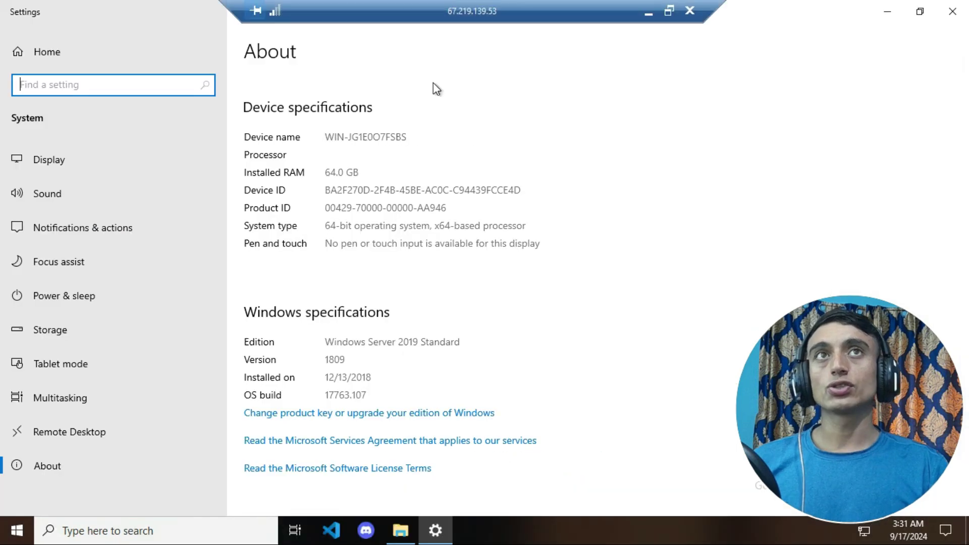
click(689, 11)
Confirm the disconnect and open a new window in another Chrome profile
click(530, 298)
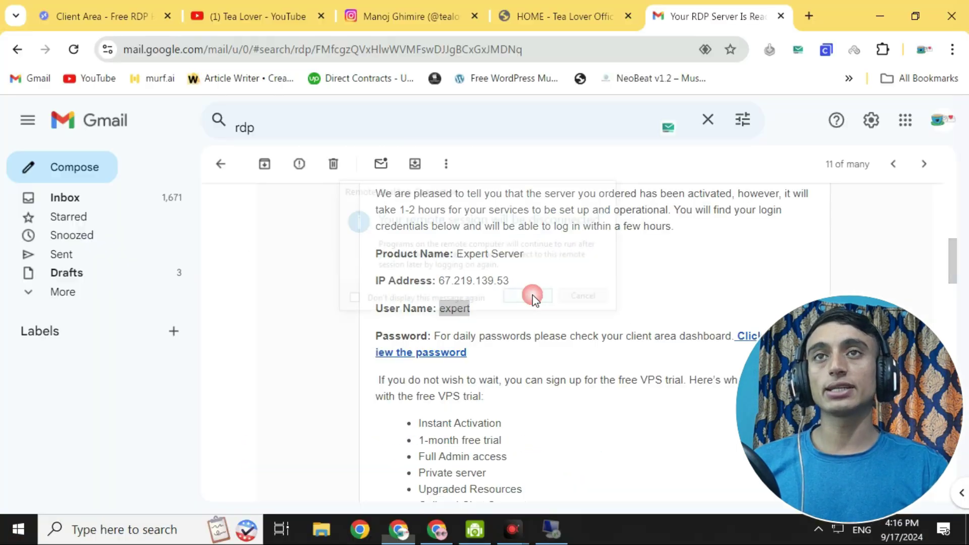
click(554, 300)
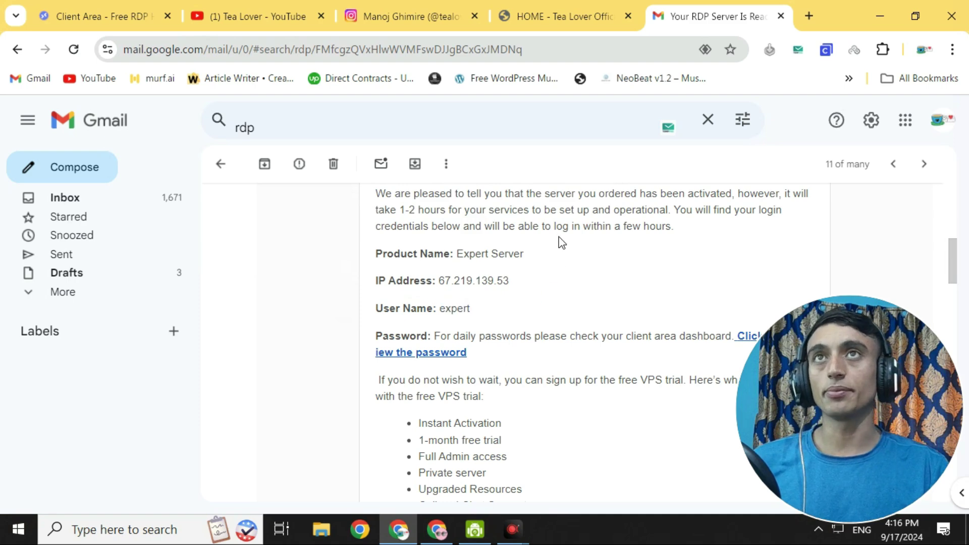
click(923, 49)
scroll(714, 270, down, 3)
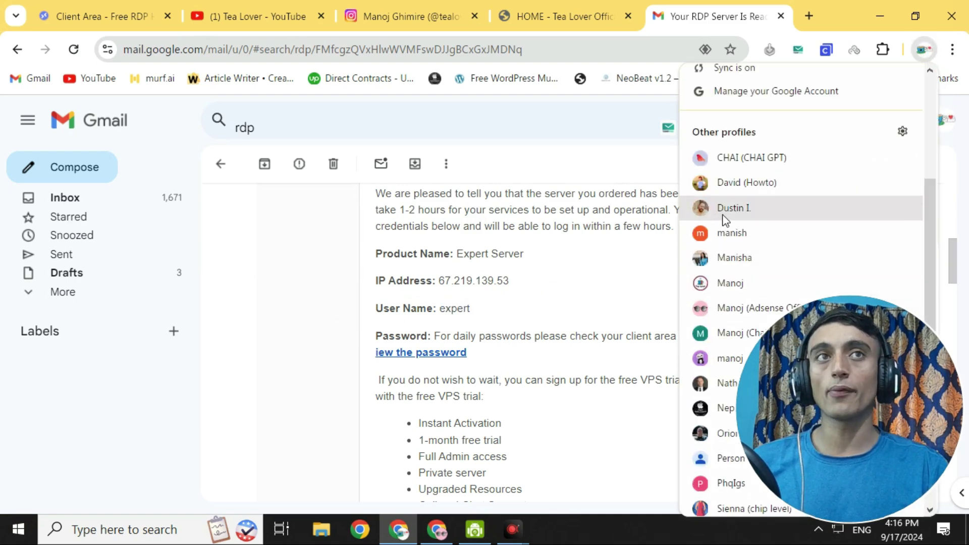
click(747, 182)
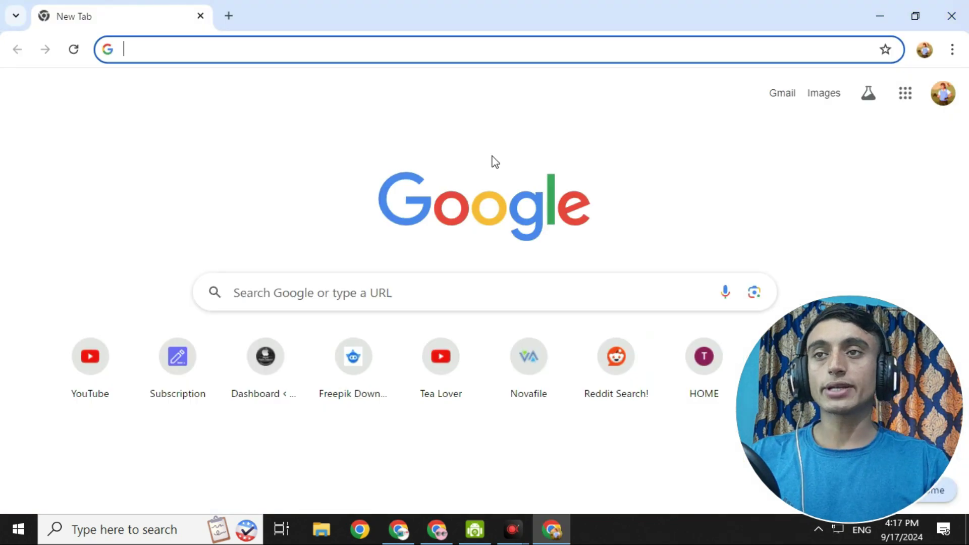
Search Google for 'rdp hosting' and open the RDPHostings.com result
text(rd)
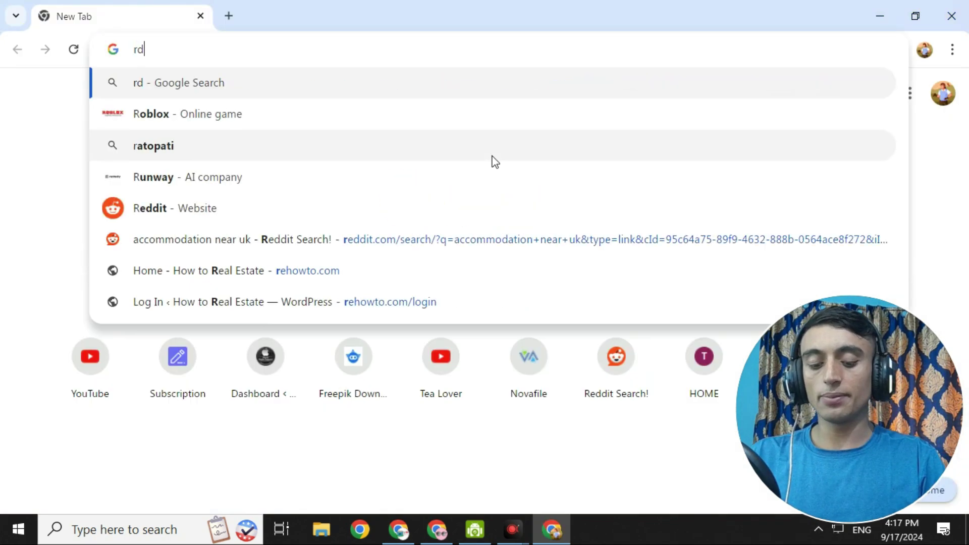
text(p hosting)
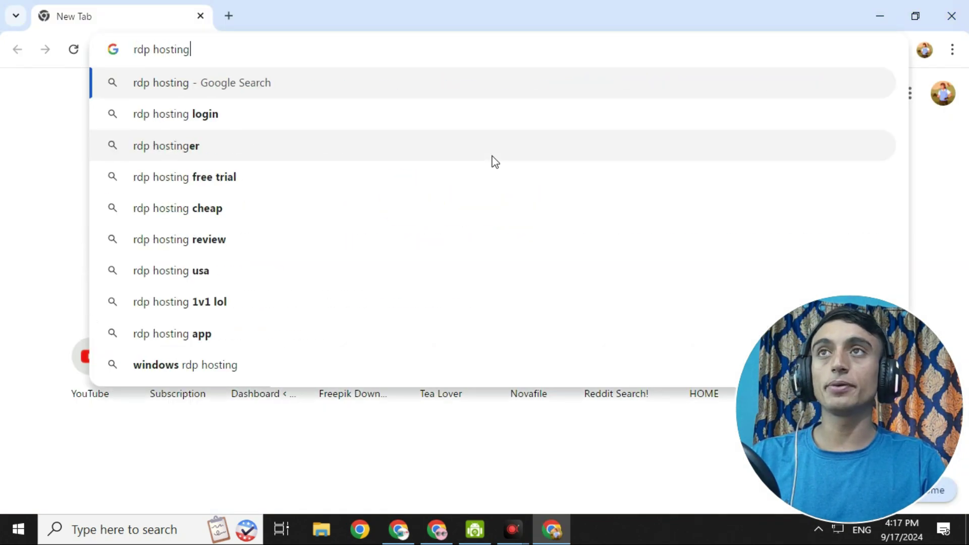
key(Return)
scroll(61, 177, down, 4)
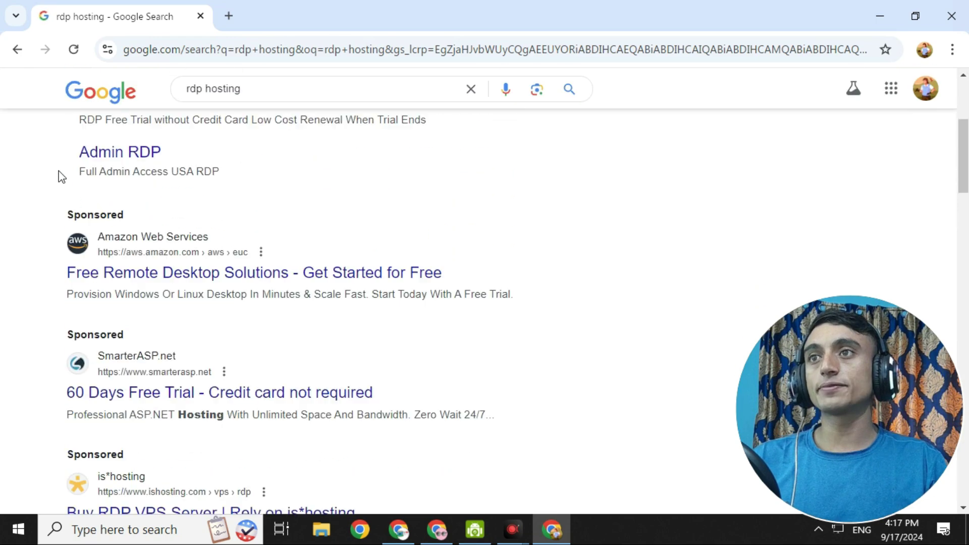
scroll(232, 152, down, 1)
scroll(234, 159, down, 1)
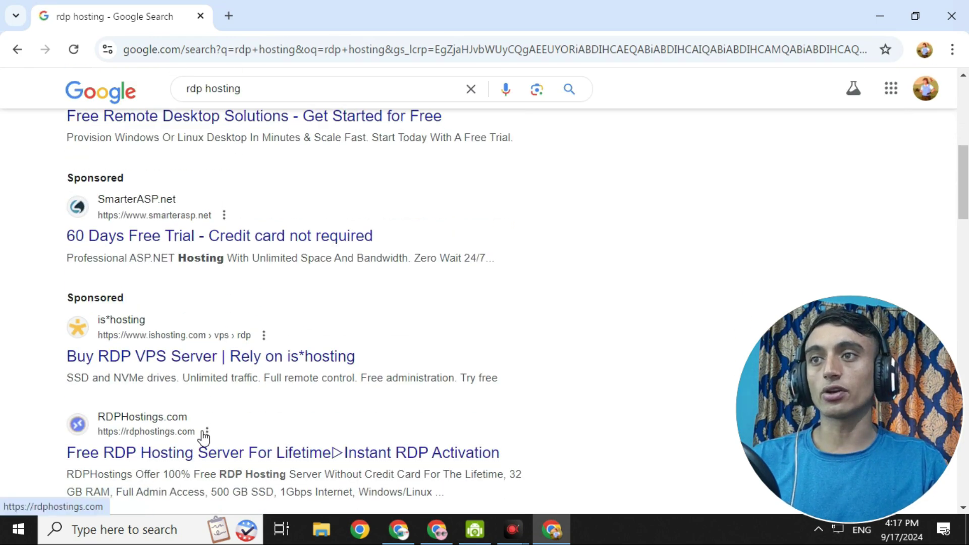
scroll(204, 442, down, 1)
click(238, 377)
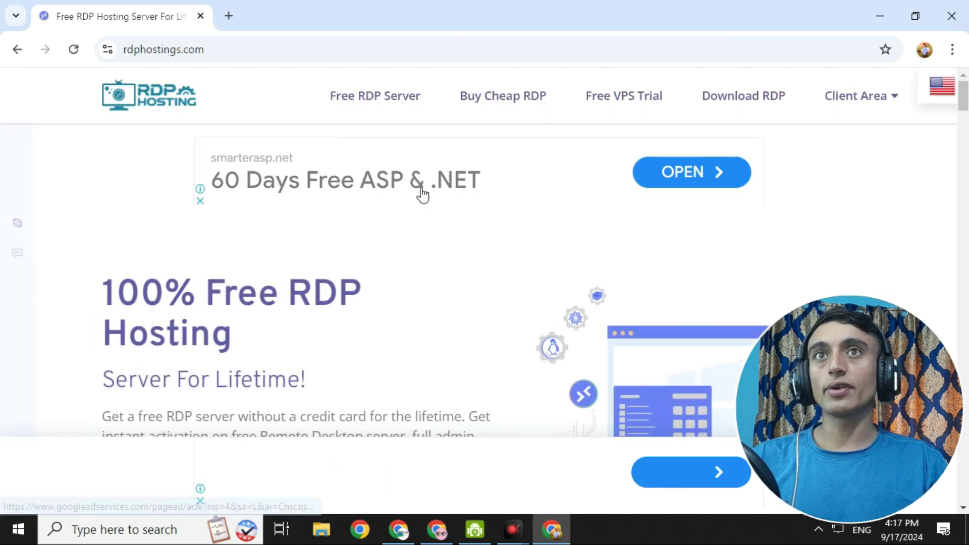
Dismiss the 30 Days Free Trial popup and jump to the free server plans
scroll(375, 188, down, 5)
scroll(376, 191, down, 1)
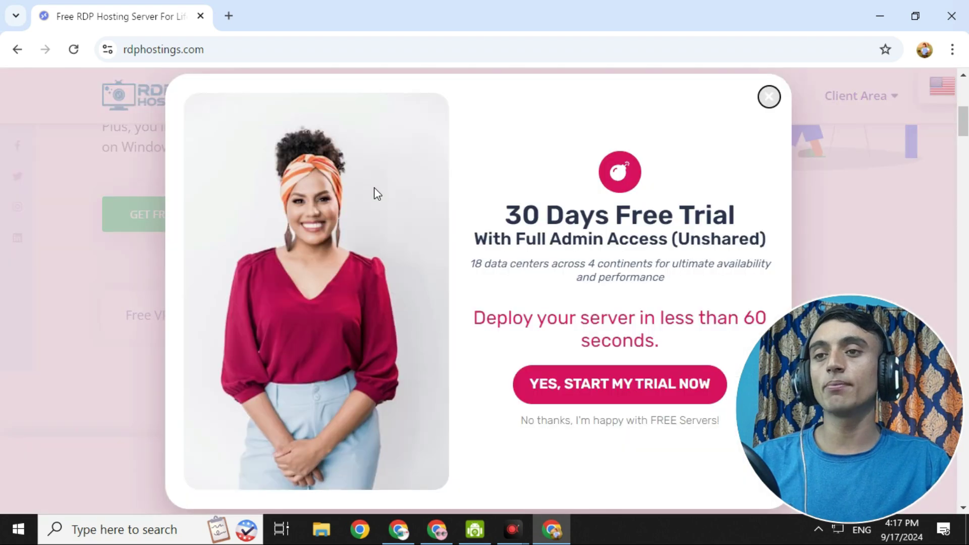
click(374, 194)
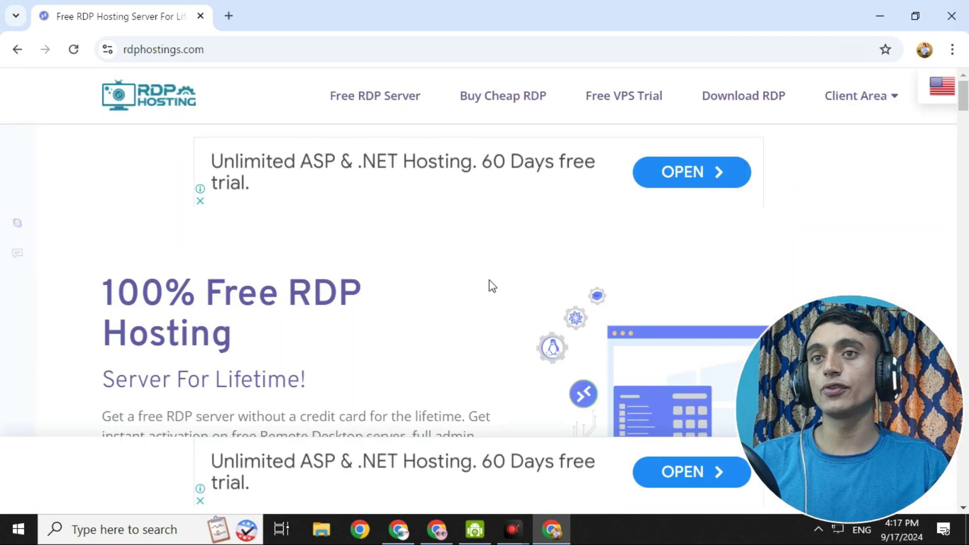
scroll(399, 231, down, 4)
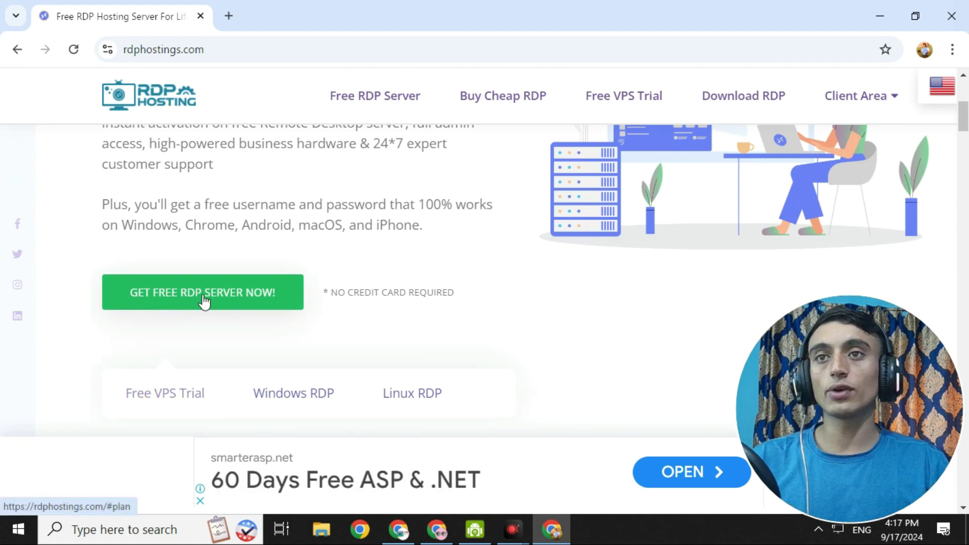
scroll(192, 313, down, 2)
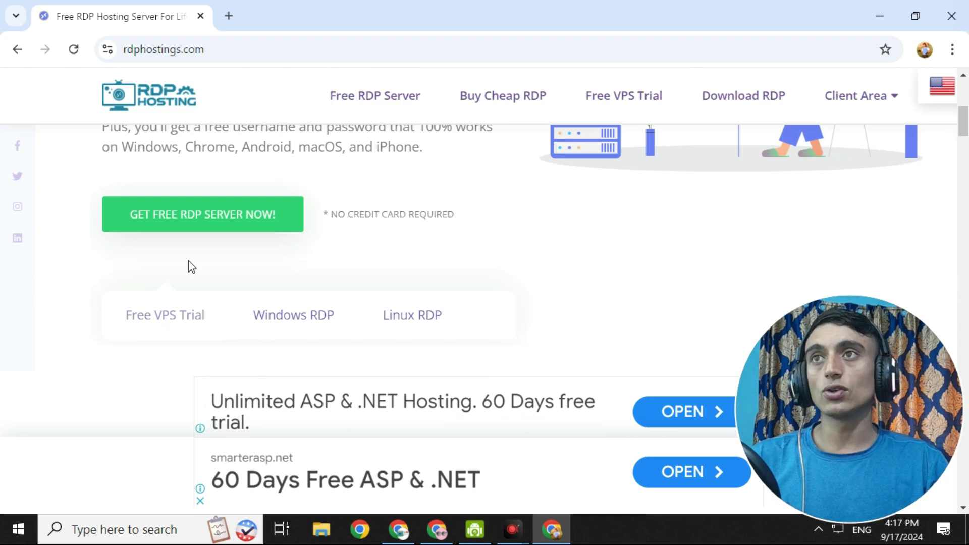
click(211, 219)
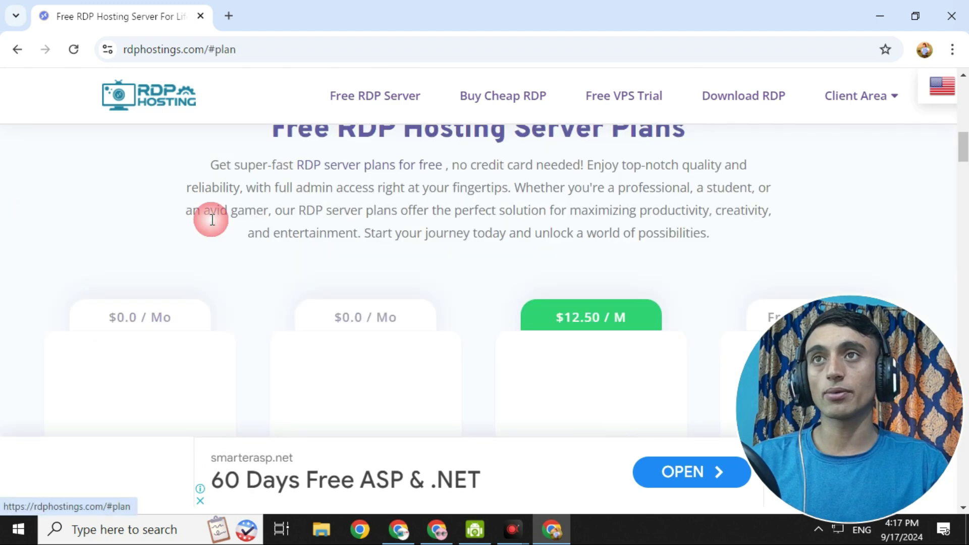
Highlight the Solo Server and Expert Server plan names on the plan cards
scroll(404, 204, down, 3)
scroll(406, 203, down, 2)
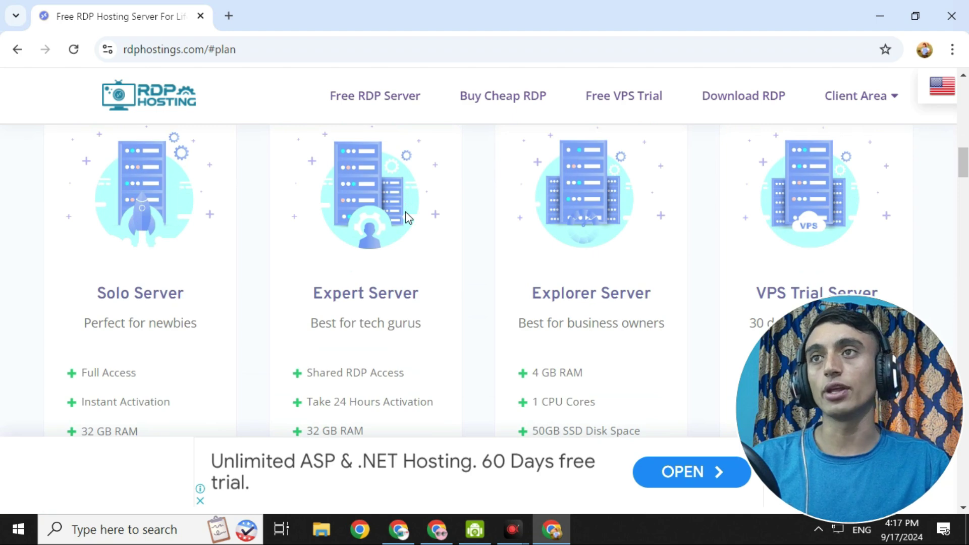
drag(96, 292, 445, 308)
click(293, 303)
click(245, 250)
Compare the Solo, Expert, Explorer and VPS Trial cards, then open the Expert Server plan
scroll(245, 251, down, 2)
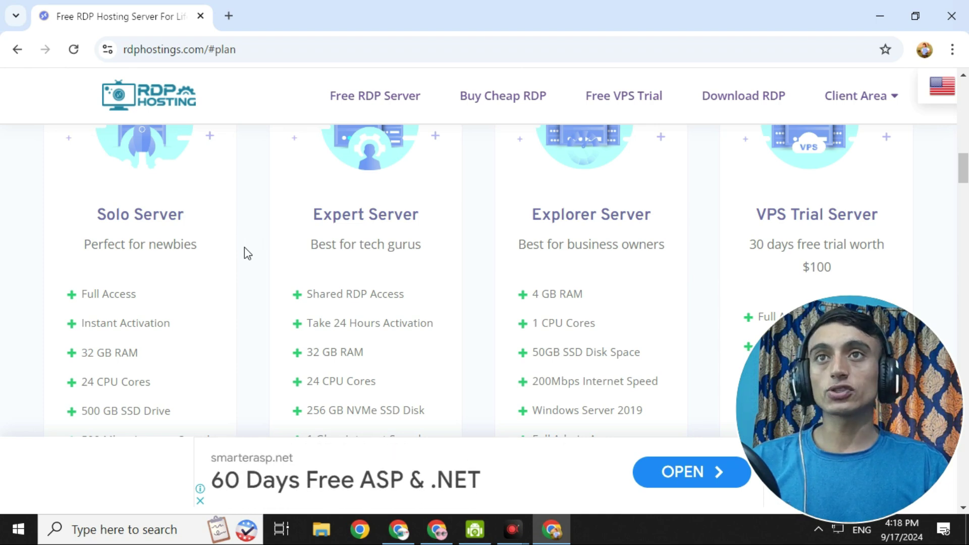
scroll(337, 226, up, 2)
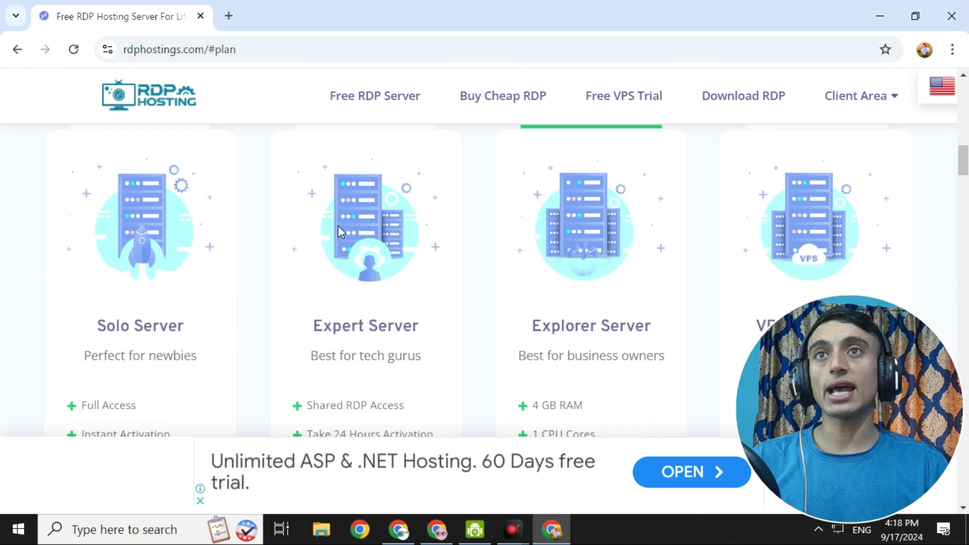
scroll(339, 232, up, 2)
scroll(373, 282, down, 4)
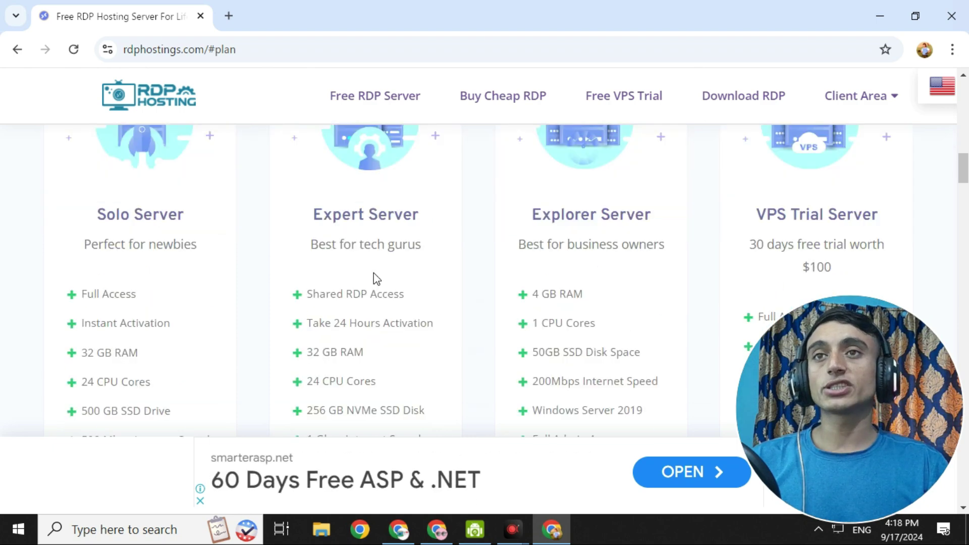
scroll(107, 328, up, 1)
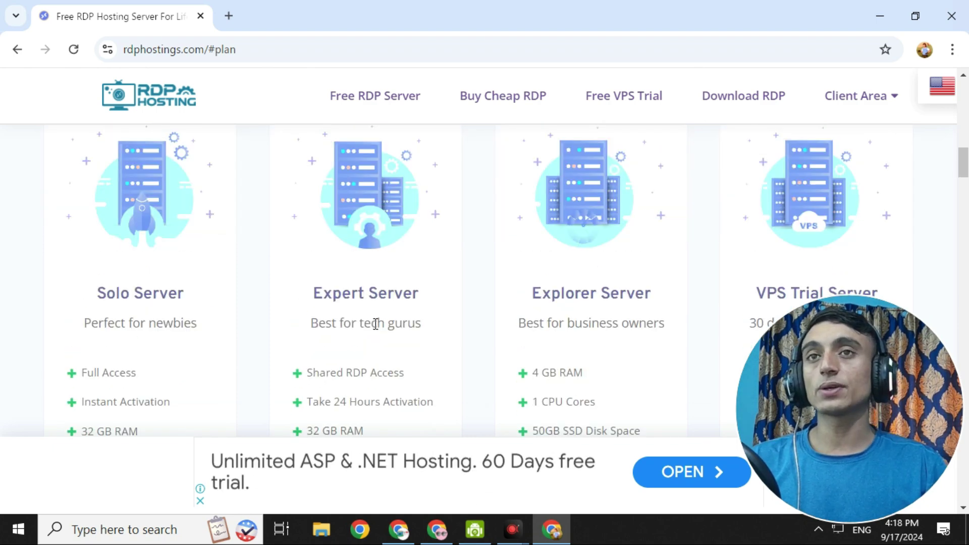
scroll(415, 303, down, 3)
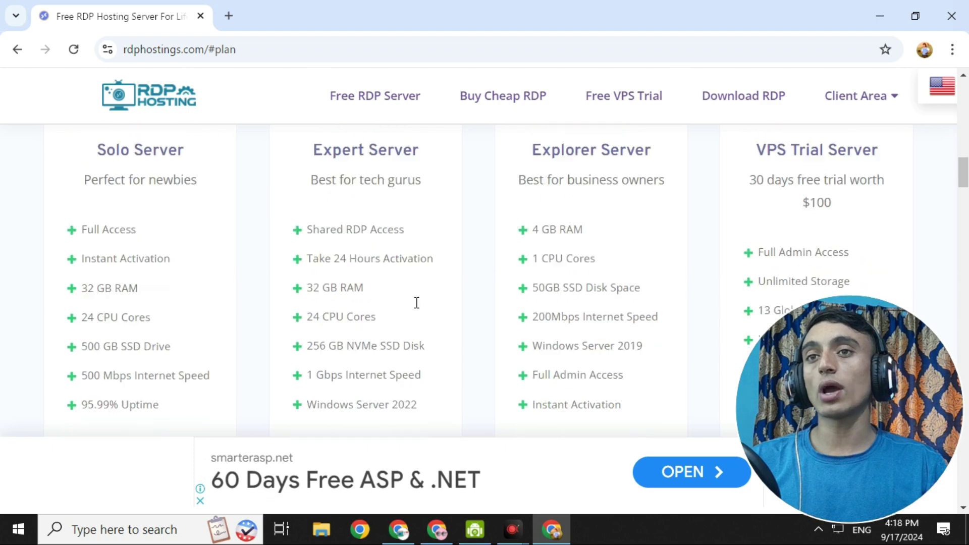
scroll(418, 308, down, 3)
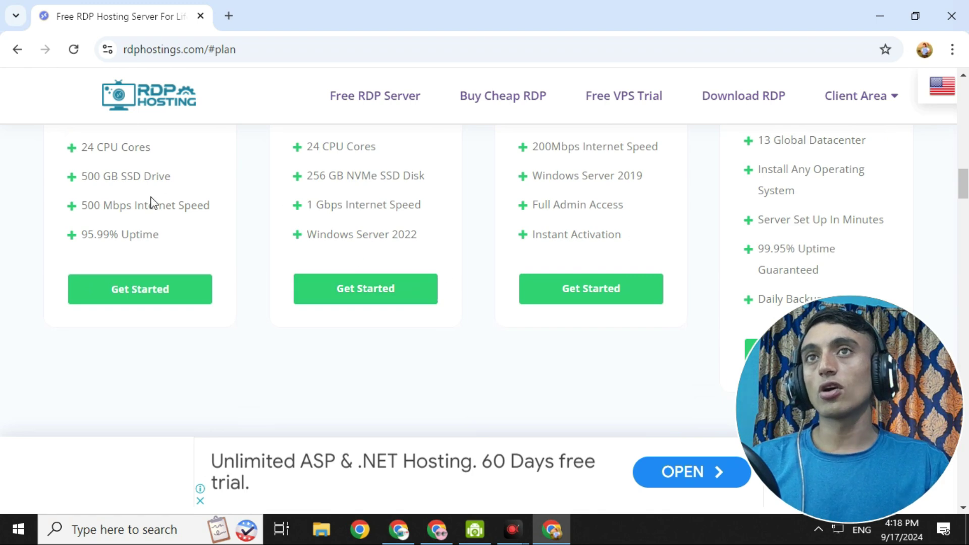
scroll(368, 335, up, 3)
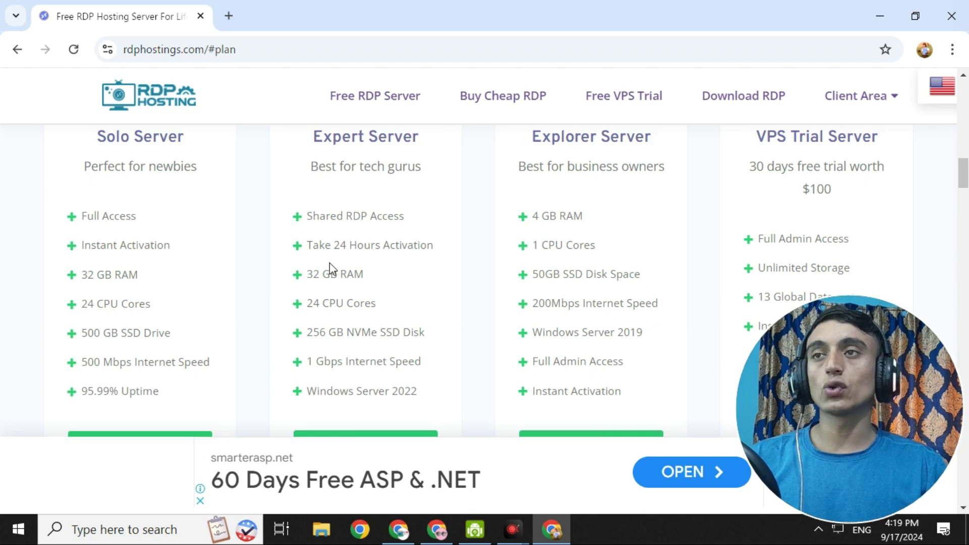
scroll(386, 384, down, 2)
click(371, 367)
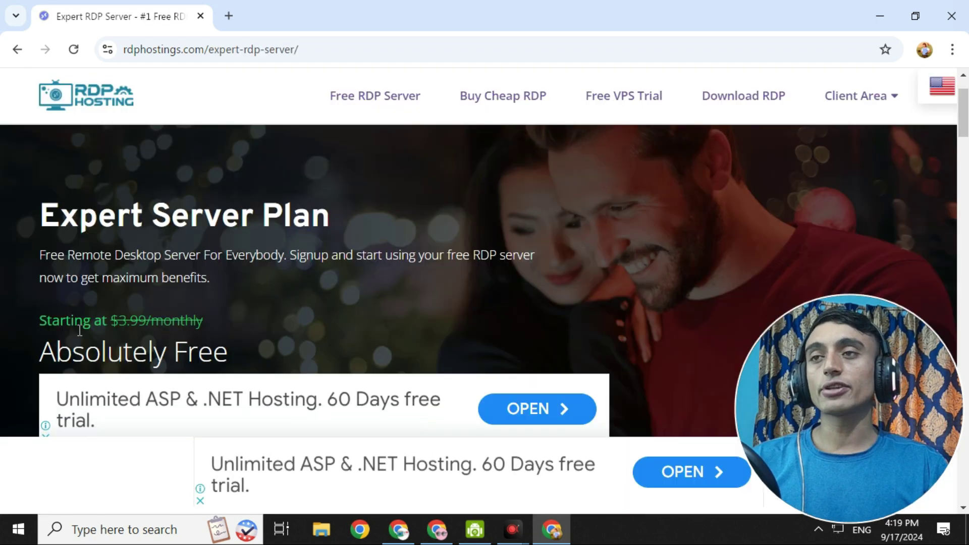
Scroll to the Expert Free Server card showing 32 GB RAM and 24 CPU cores
drag(46, 348, 284, 347)
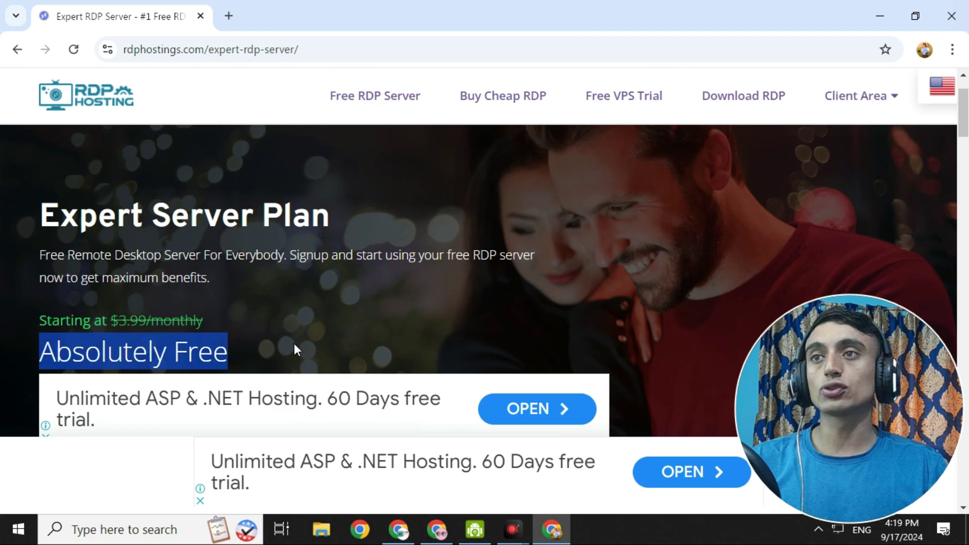
scroll(583, 208, down, 6)
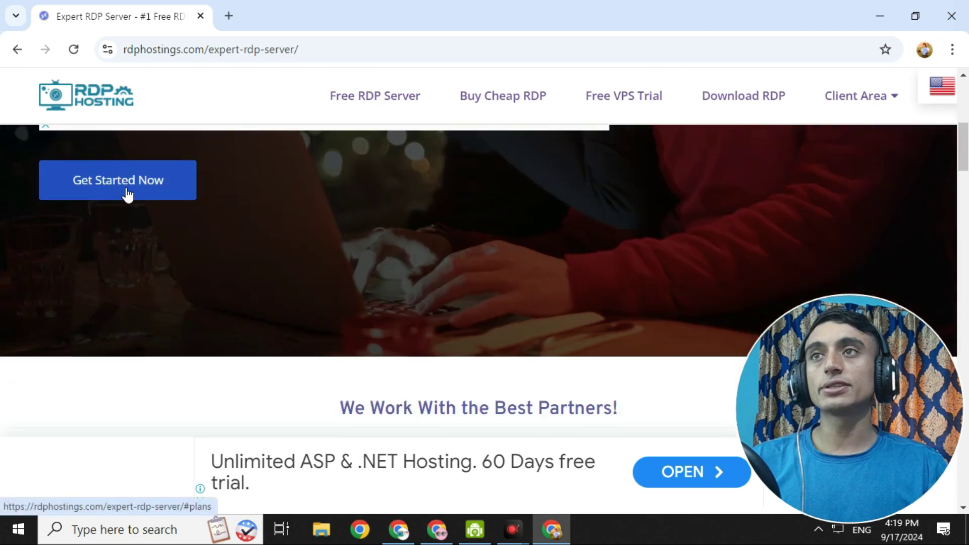
scroll(417, 329, down, 5)
scroll(407, 325, down, 1)
scroll(406, 328, down, 7)
scroll(503, 297, up, 3)
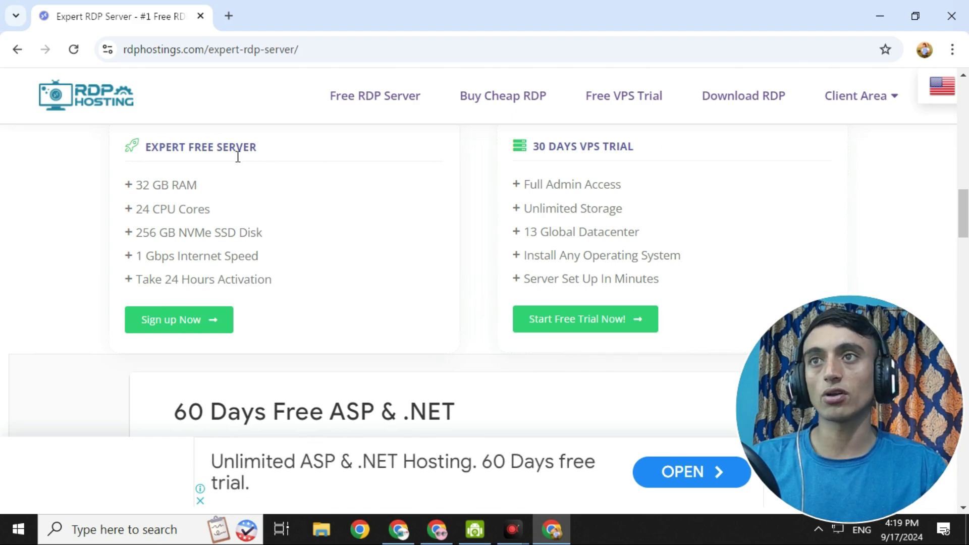
scroll(218, 271, down, 3)
Sign up for Expert Free Server with hostname 'google' and continue to the cart
click(177, 173)
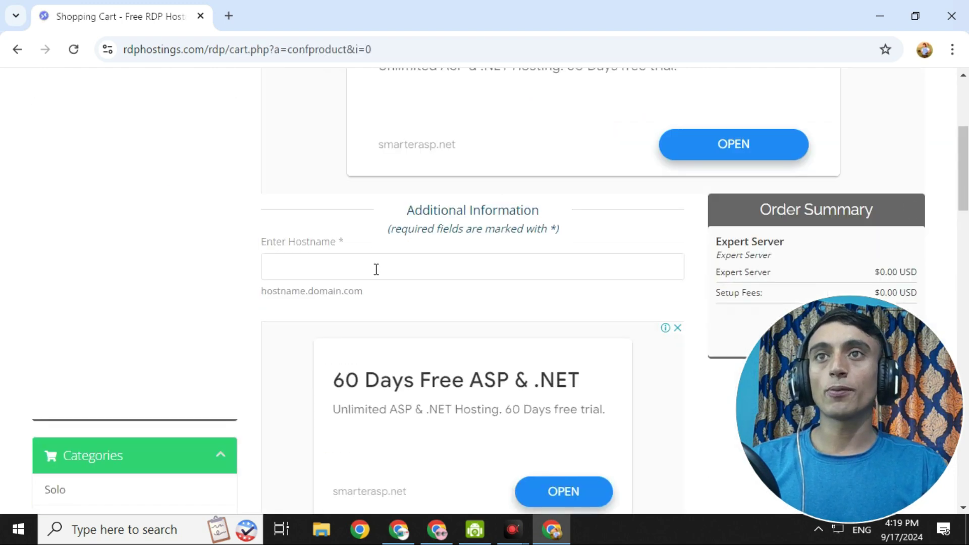
scroll(374, 268, down, 2)
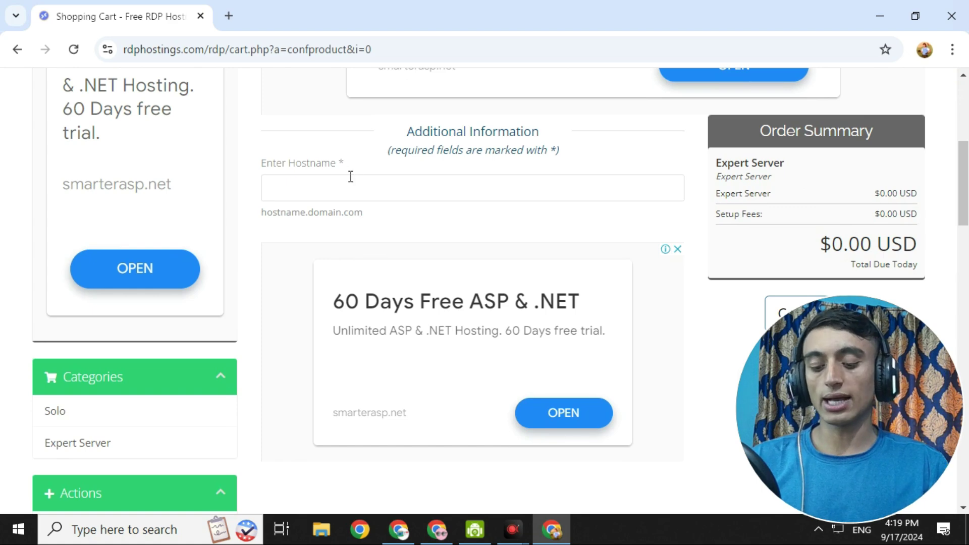
text(google)
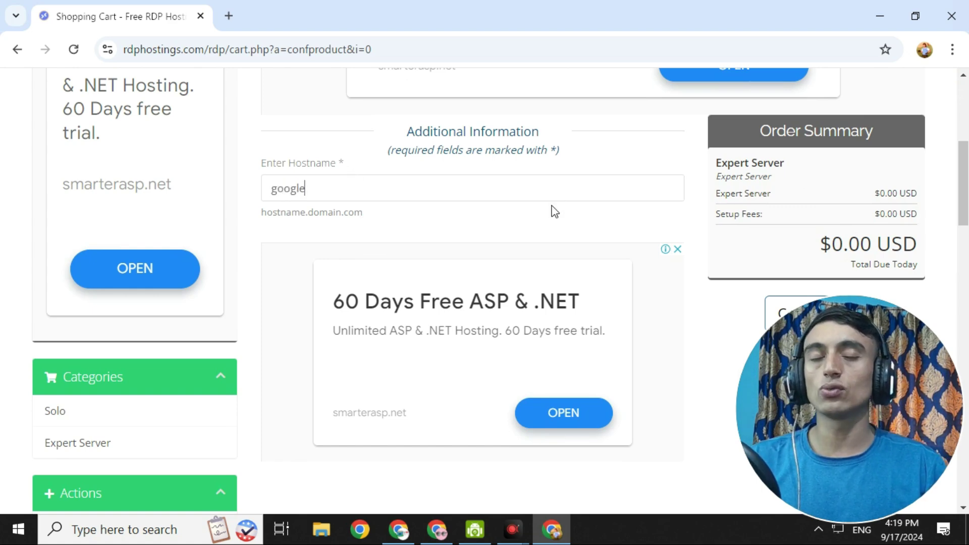
scroll(513, 126, down, 2)
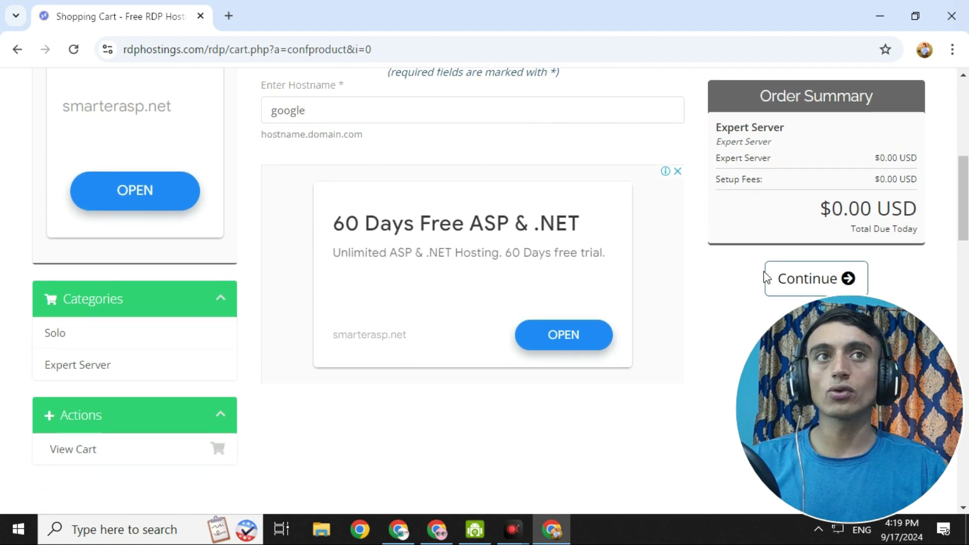
click(799, 281)
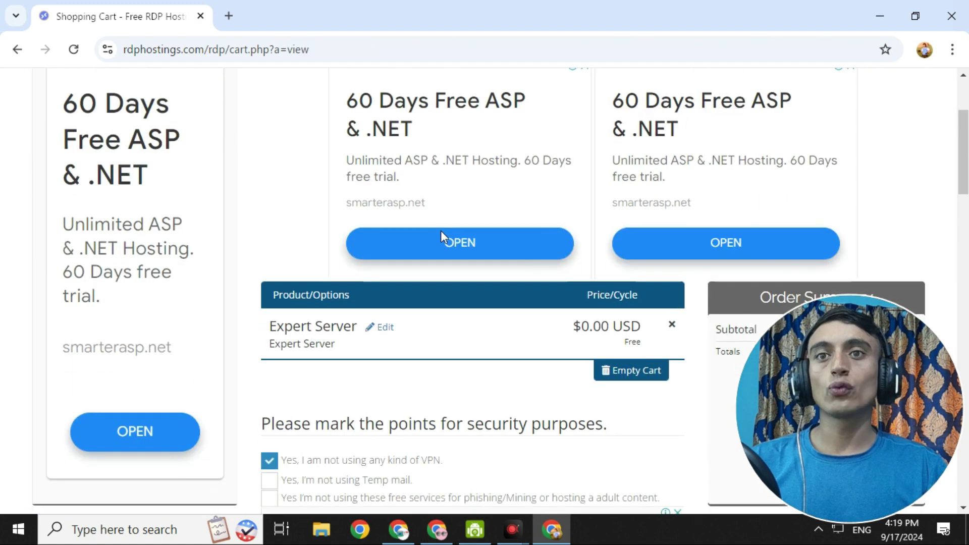
Highlight the $0.00 prices, including the $0.00 USD total due today
scroll(454, 277, up, 2)
scroll(447, 272, down, 2)
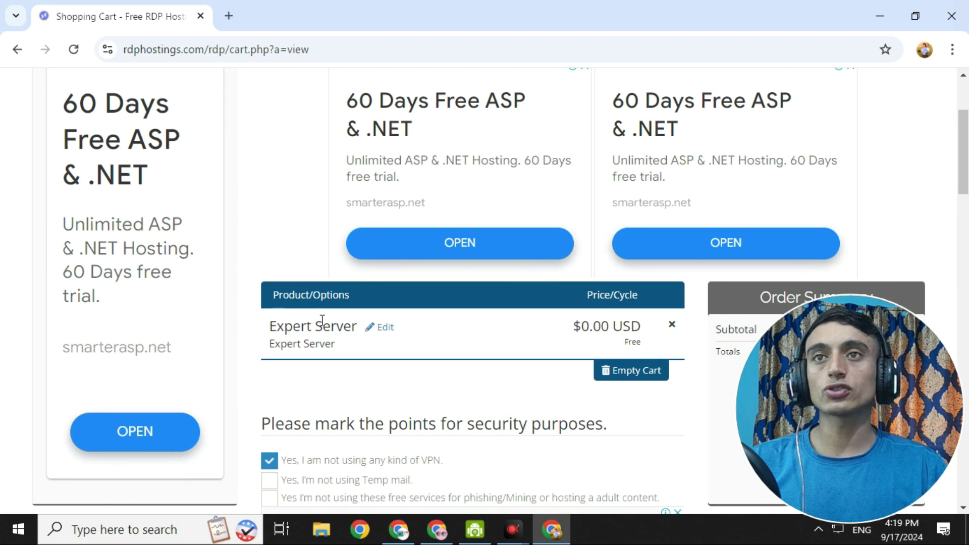
drag(561, 327, 642, 326)
scroll(567, 219, down, 6)
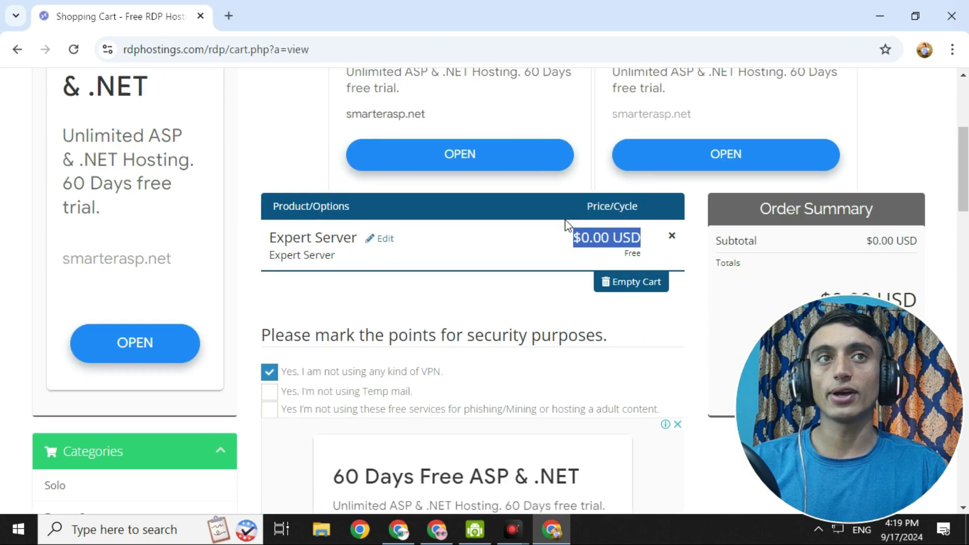
scroll(859, 146, up, 2)
drag(806, 233, 967, 233)
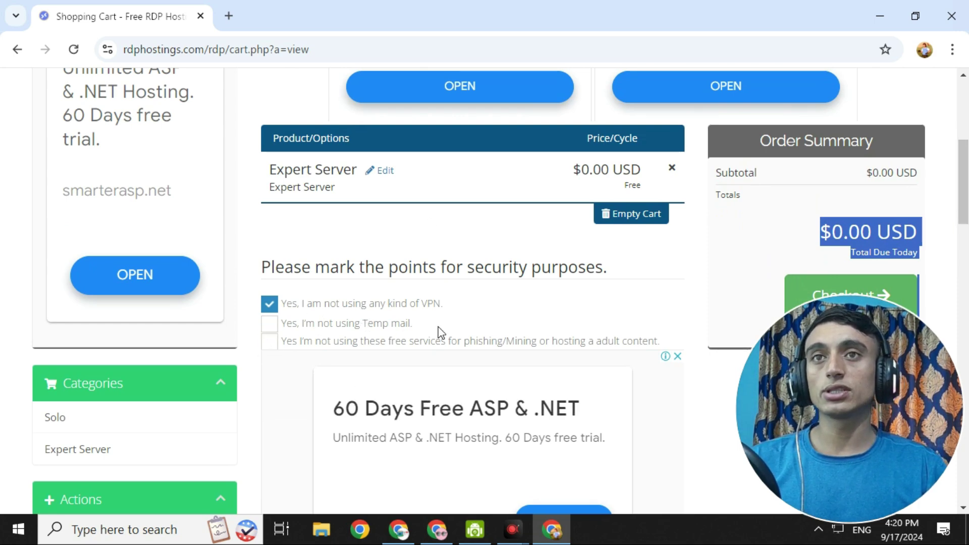
Tick the 'not using Temp mail' and 'not using for phishing/Mining' checkboxes
click(269, 323)
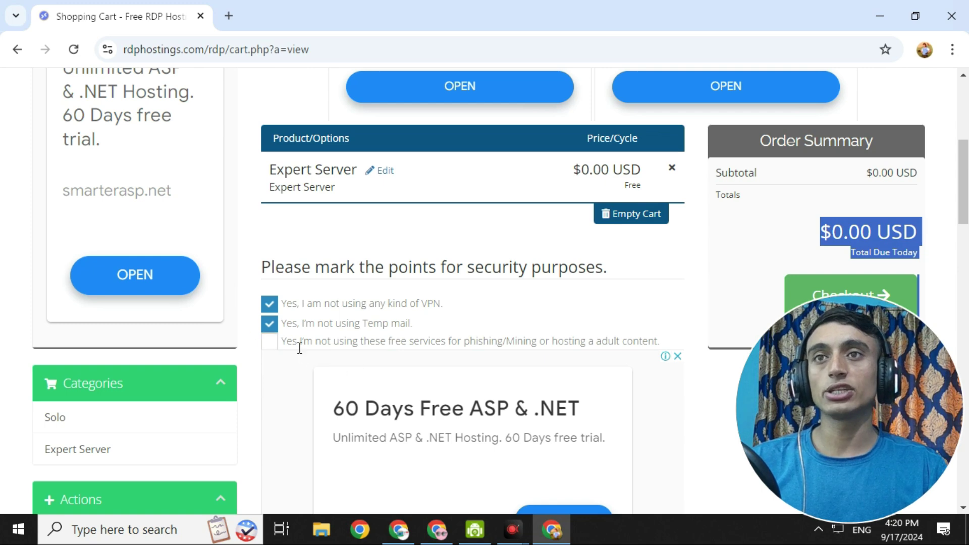
click(269, 342)
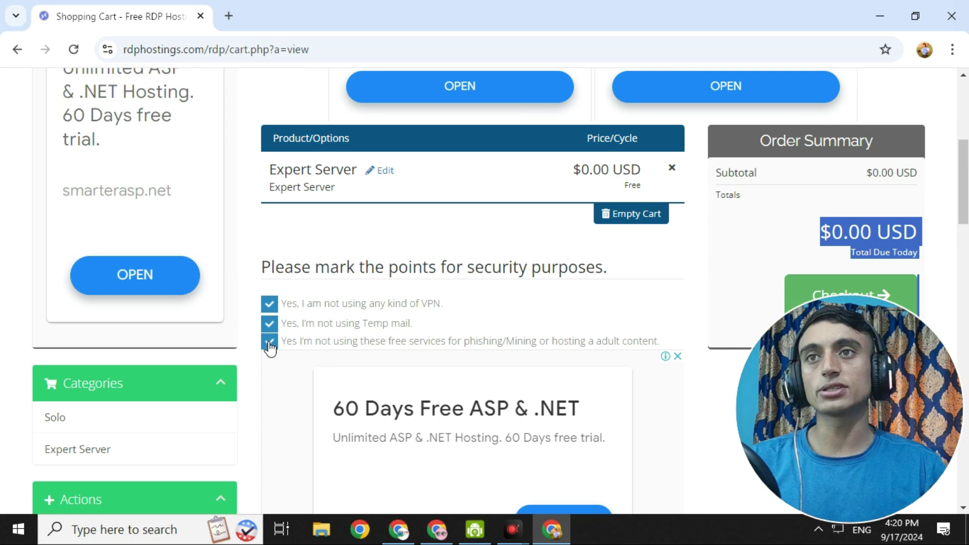
scroll(558, 250, down, 7)
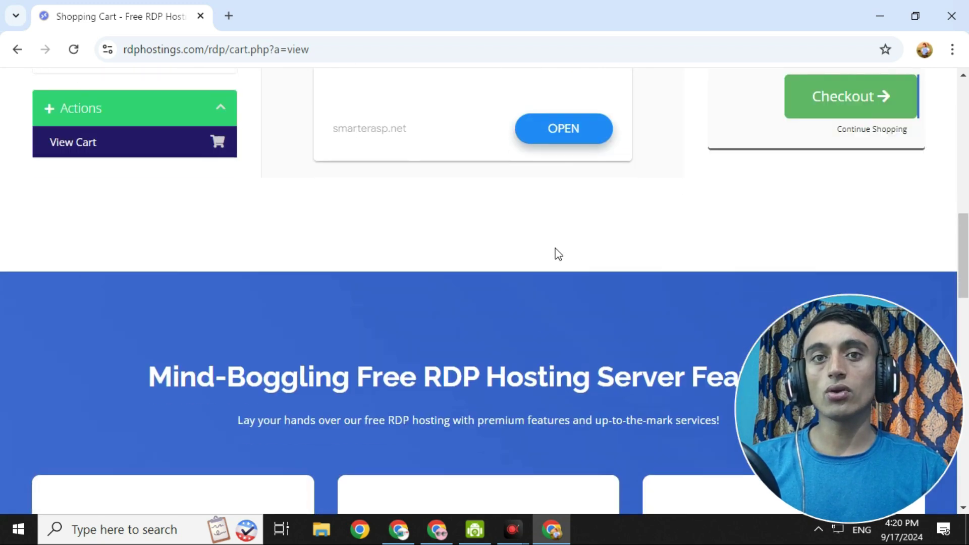
Proceed to checkout and fill in the Personal Information and Billing Address fields
click(857, 105)
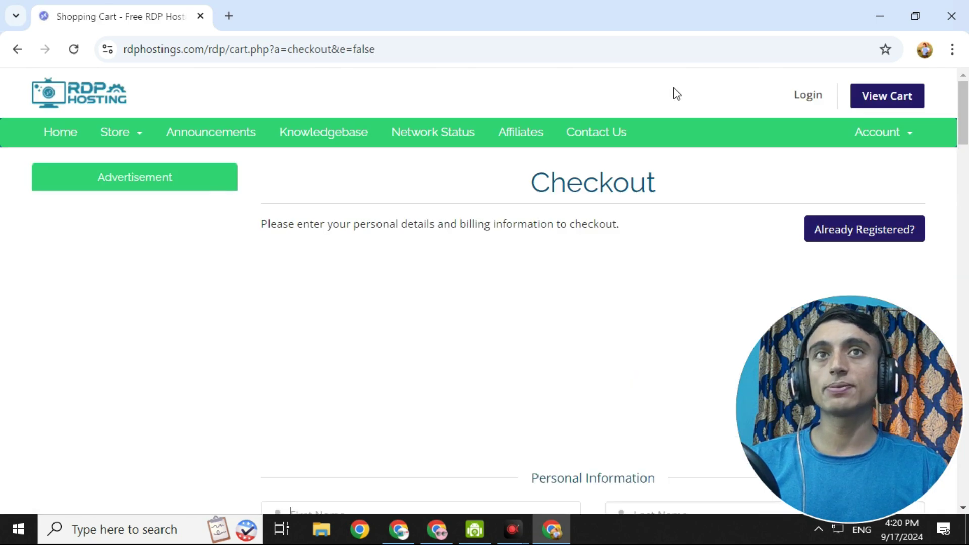
scroll(501, 287, down, 3)
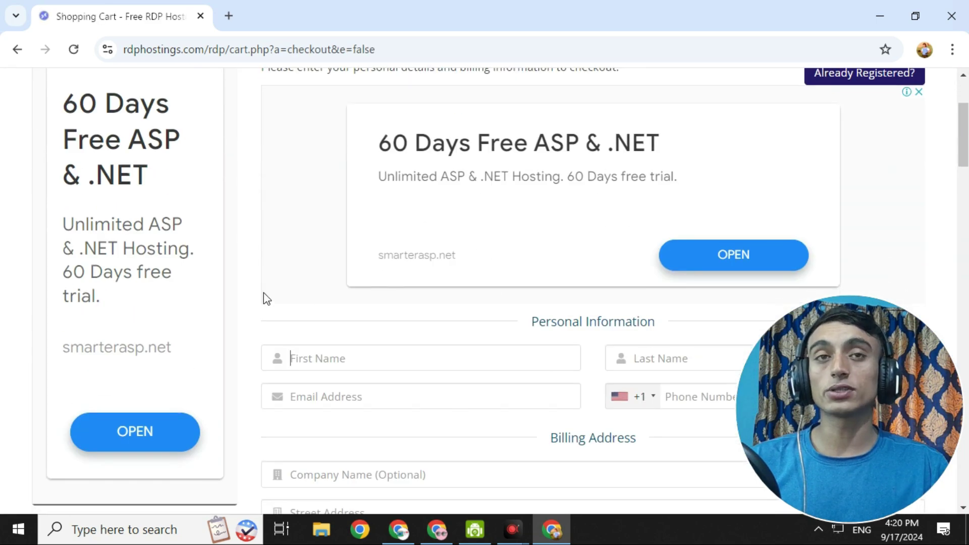
click(379, 359)
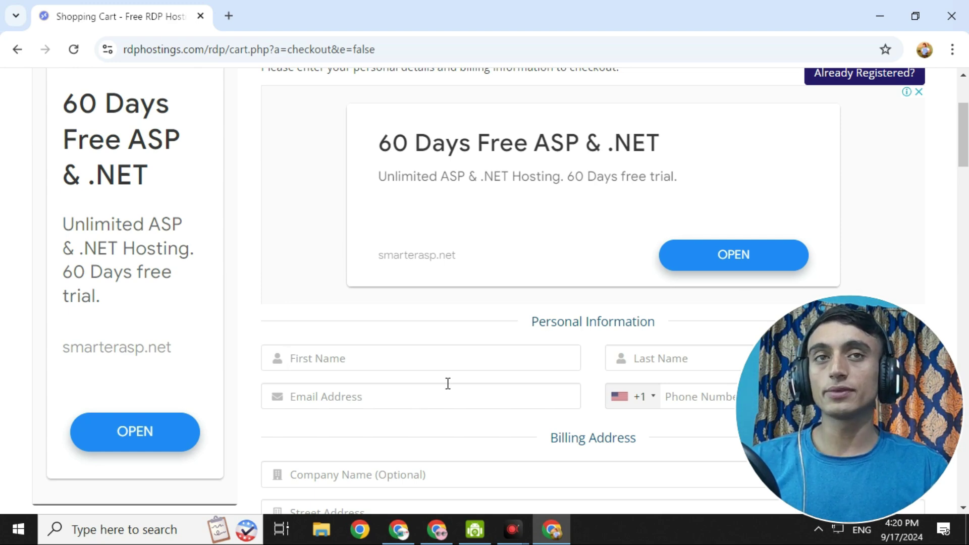
scroll(495, 305, down, 18)
scroll(465, 374, up, 10)
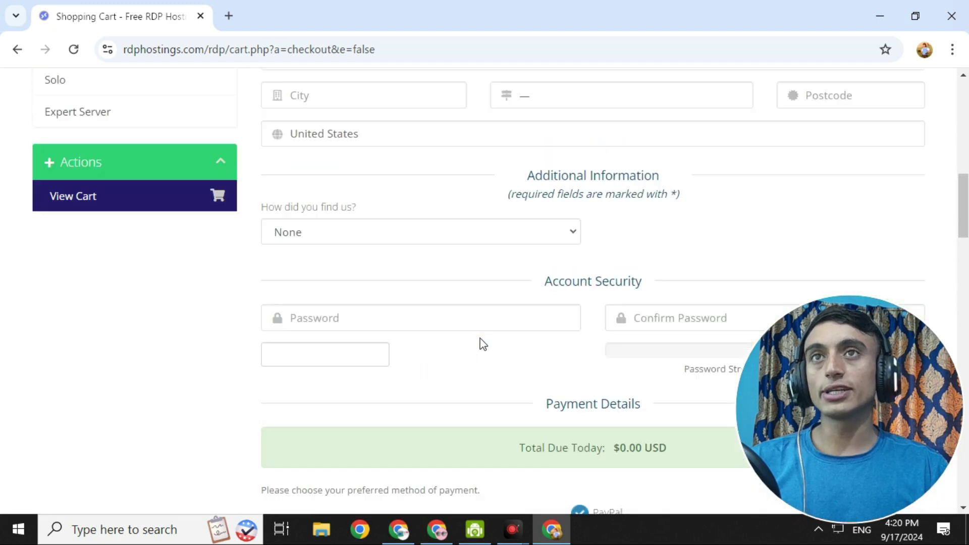
scroll(479, 343, up, 6)
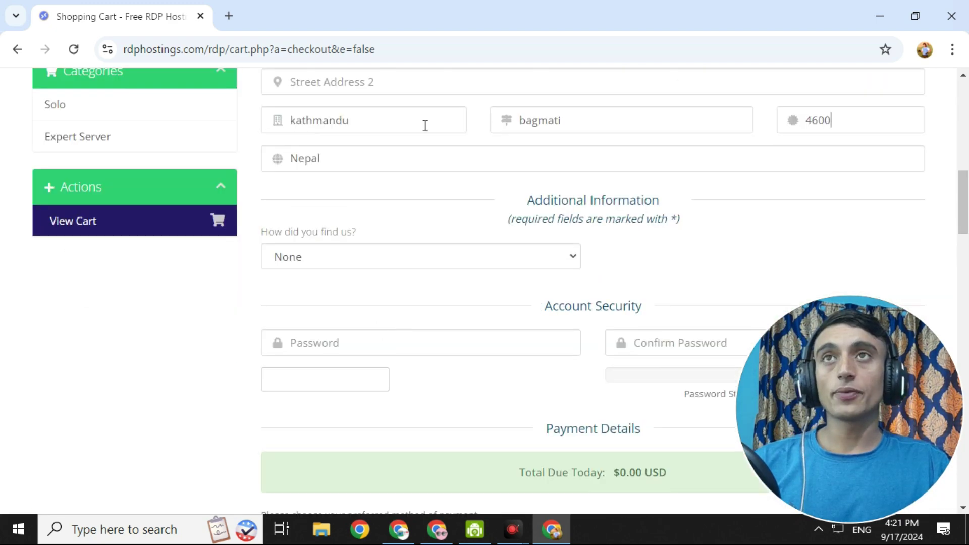
scroll(569, 113, down, 2)
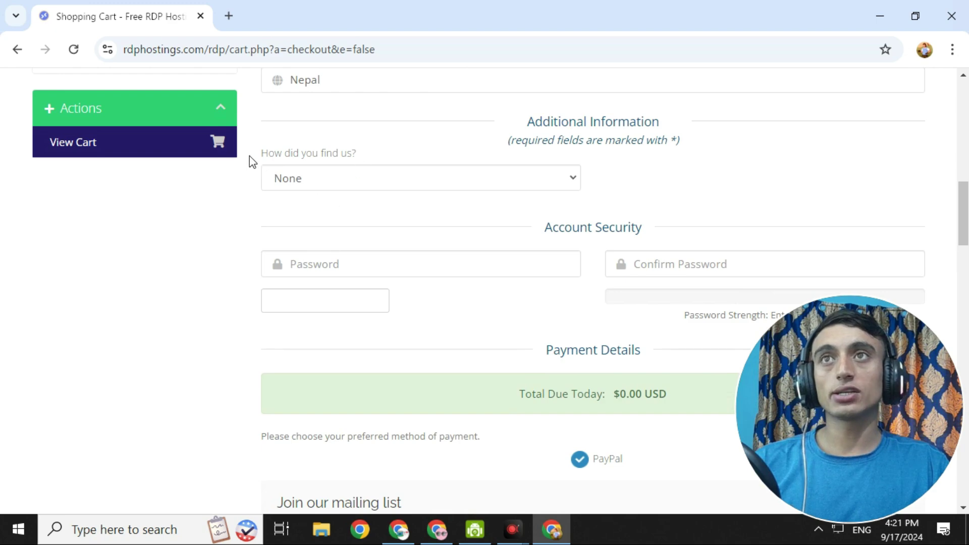
Set 'How did you find us?' to Google and apply Chrome's generated strong account password
click(406, 181)
click(296, 225)
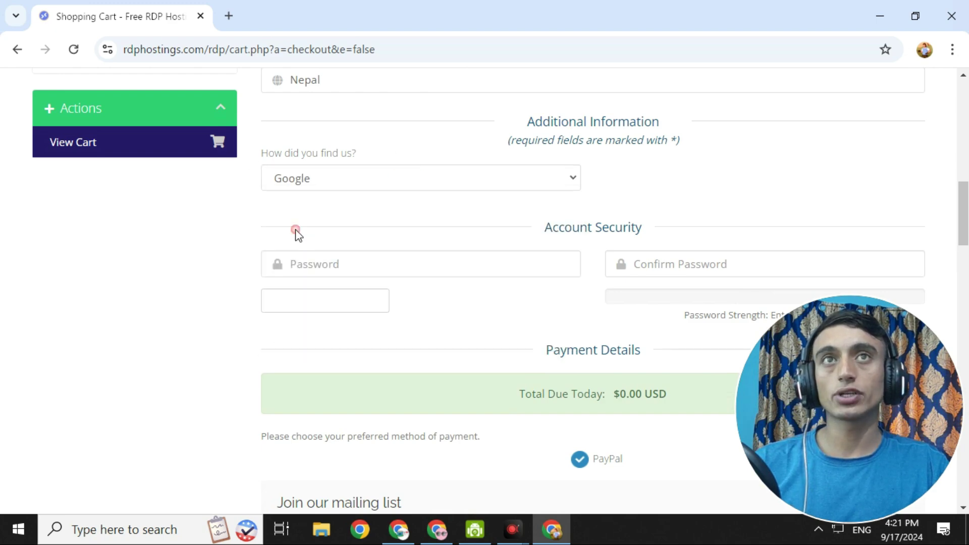
scroll(616, 195, down, 2)
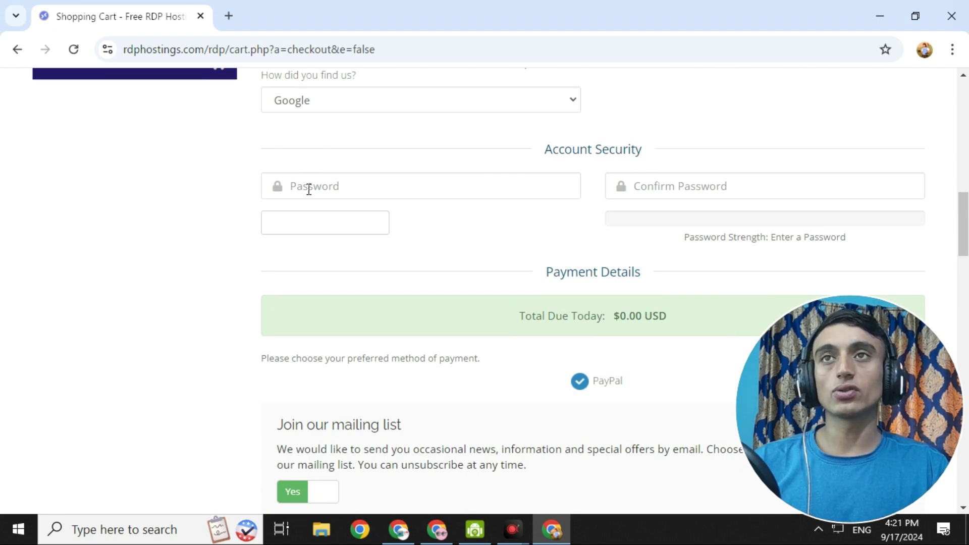
click(464, 186)
click(383, 222)
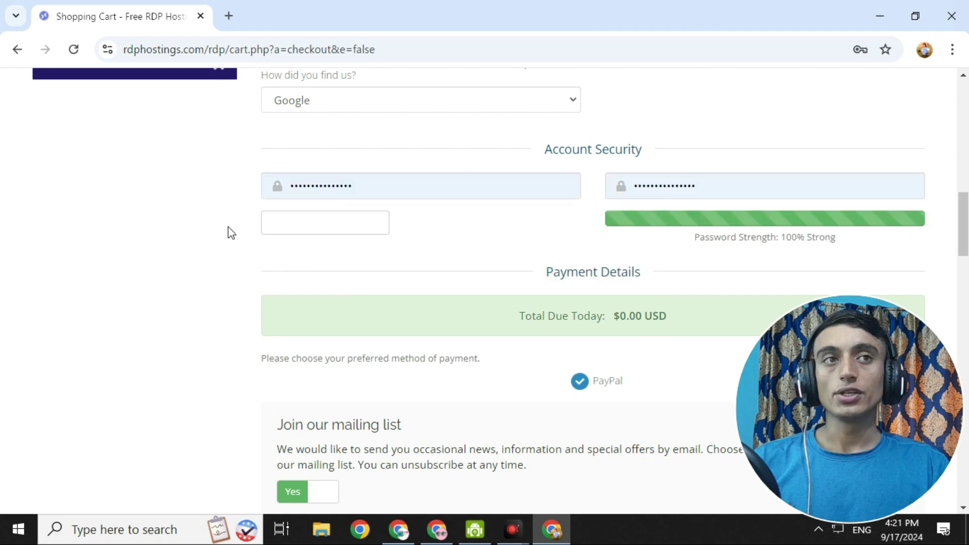
Enter the captcha characters and submit the free Expert Server order
scroll(426, 134, down, 7)
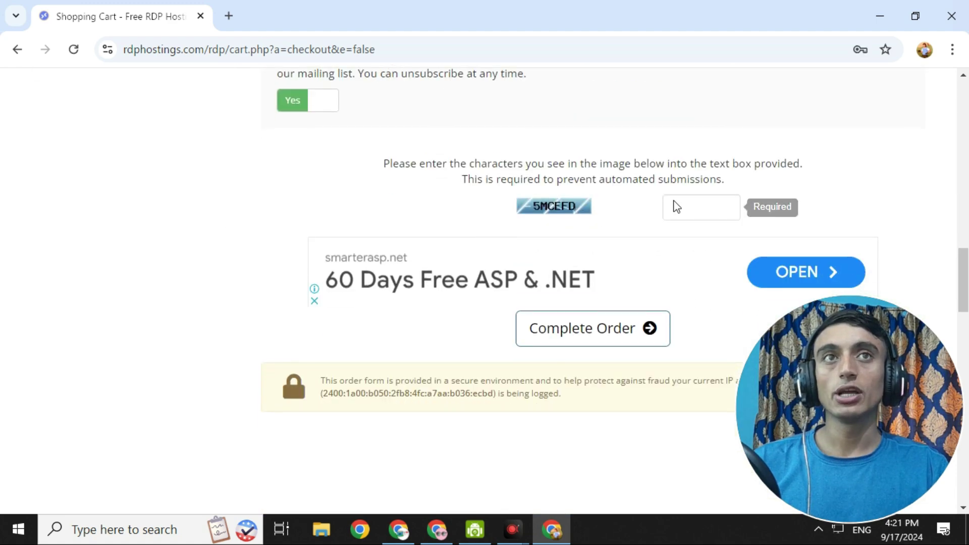
click(701, 204)
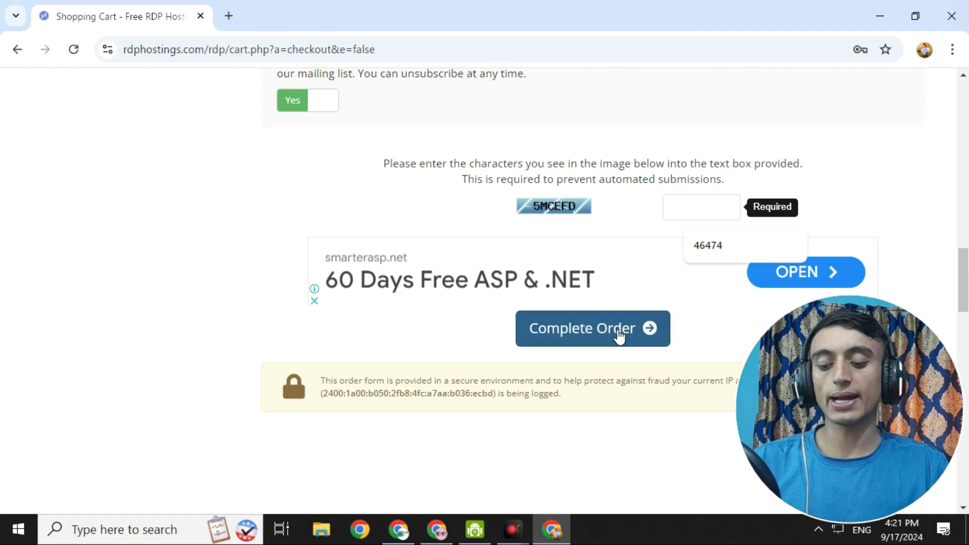
text(5MCEFD)
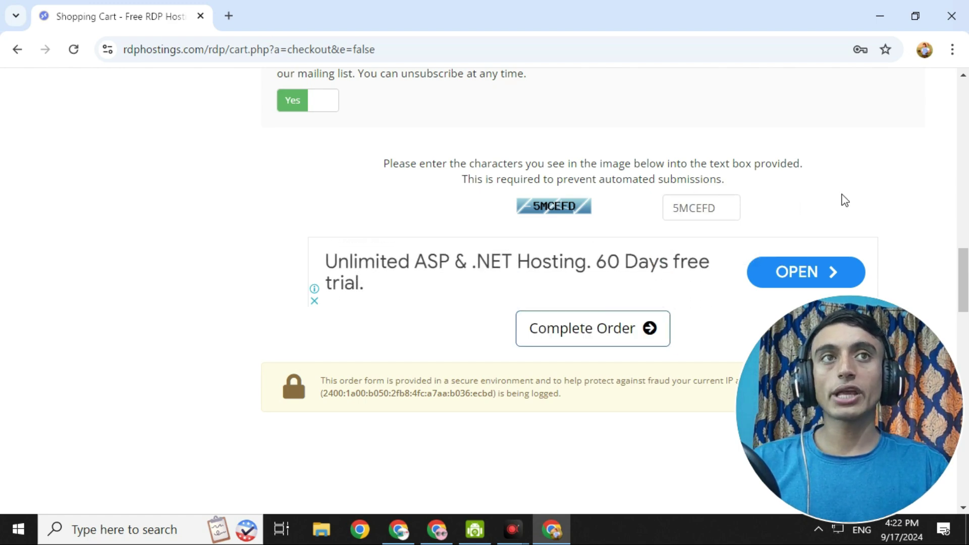
click(576, 331)
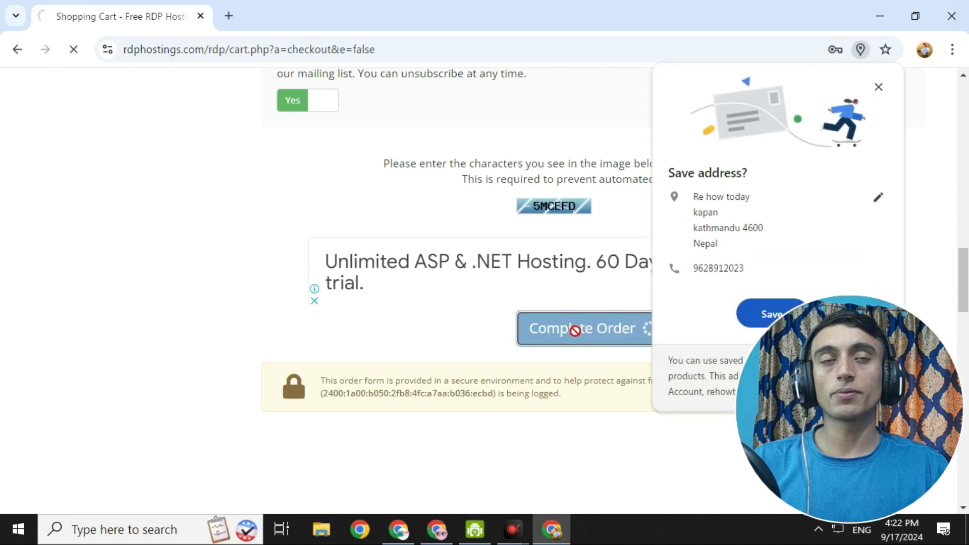
Dismiss Chrome's save-address and saved-password prompts on the Order Confirmation page
click(879, 86)
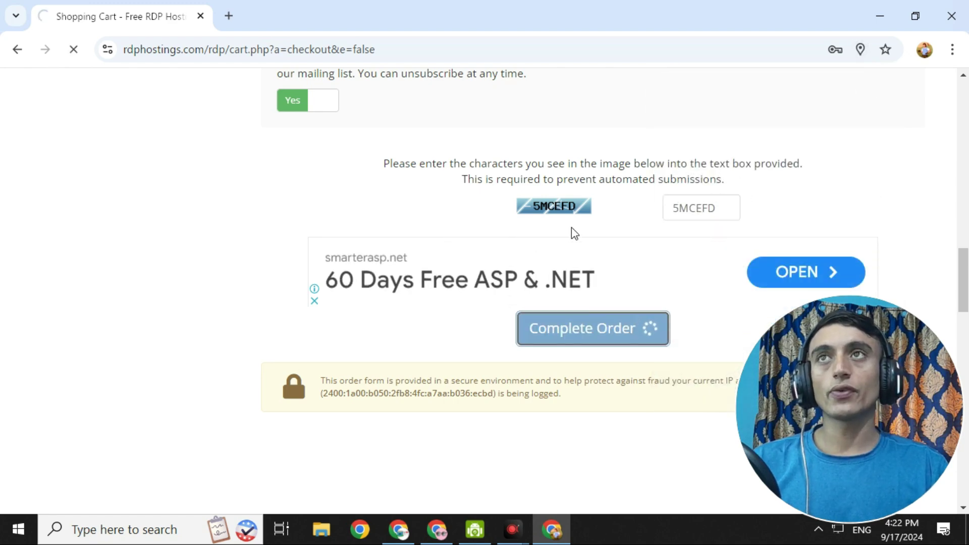
drag(469, 227, 961, 218)
click(881, 87)
click(600, 212)
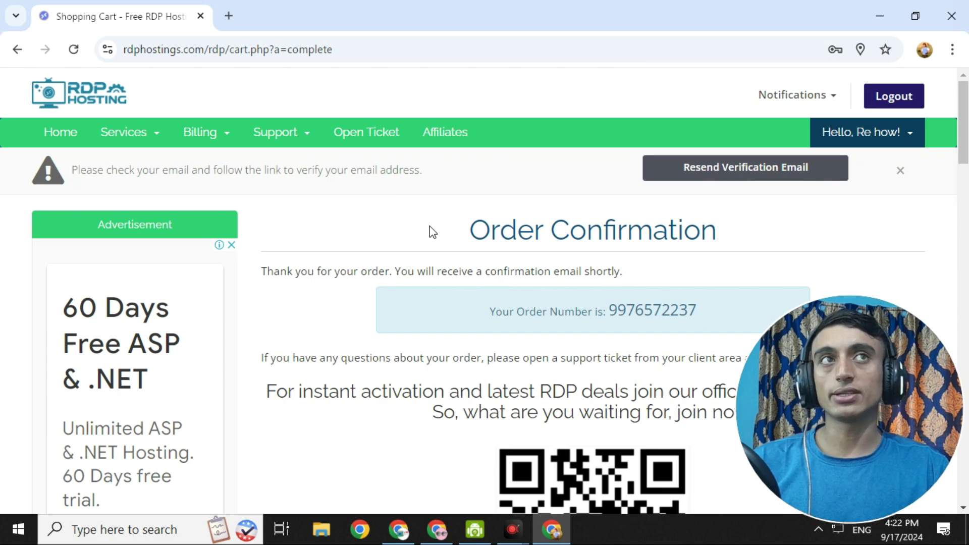
Open Gmail in a new tab and scroll the Free RDP Hosting verification email to its link
click(229, 17)
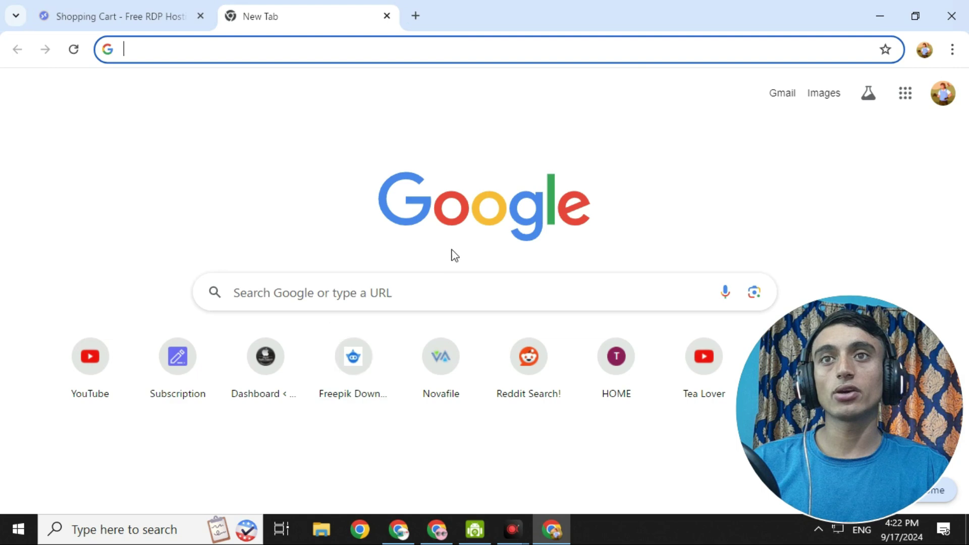
click(780, 96)
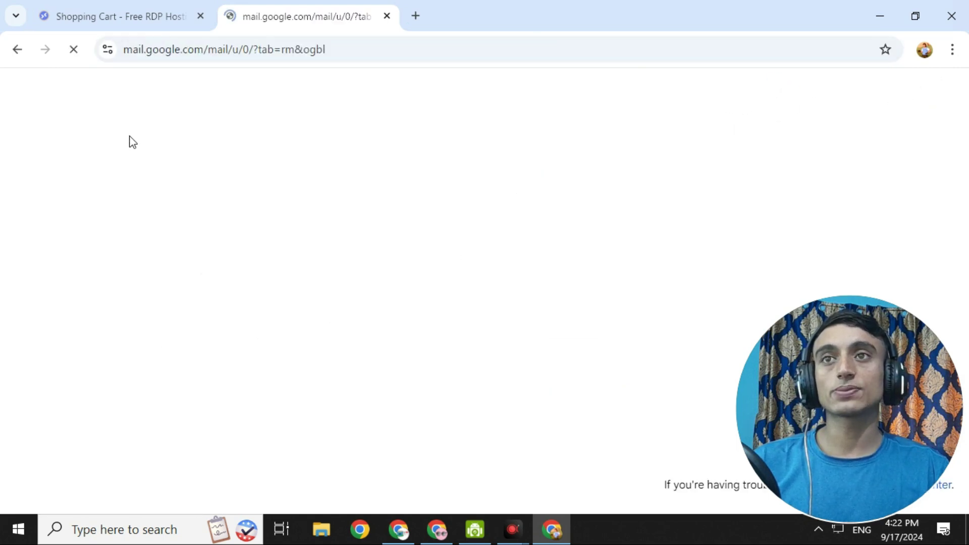
click(500, 248)
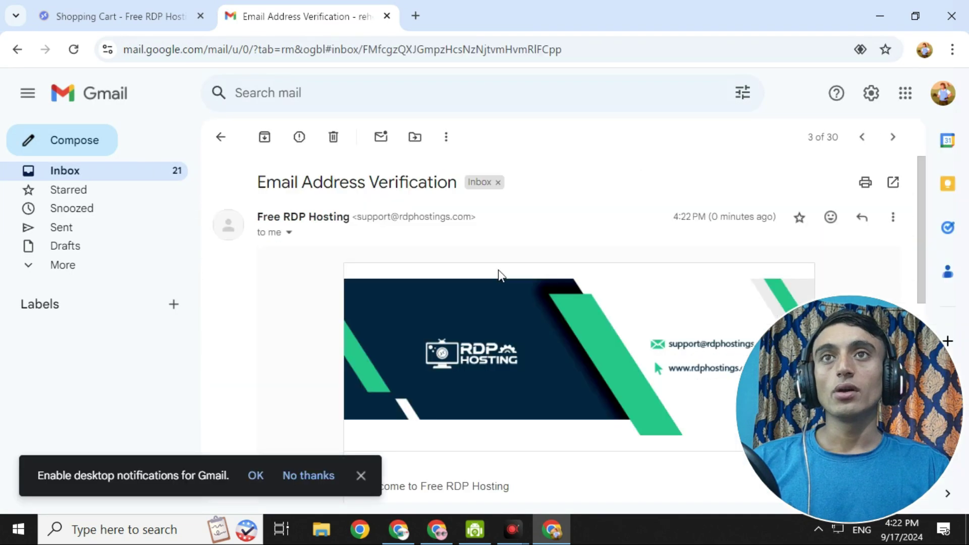
scroll(498, 273, down, 2)
scroll(462, 272, down, 3)
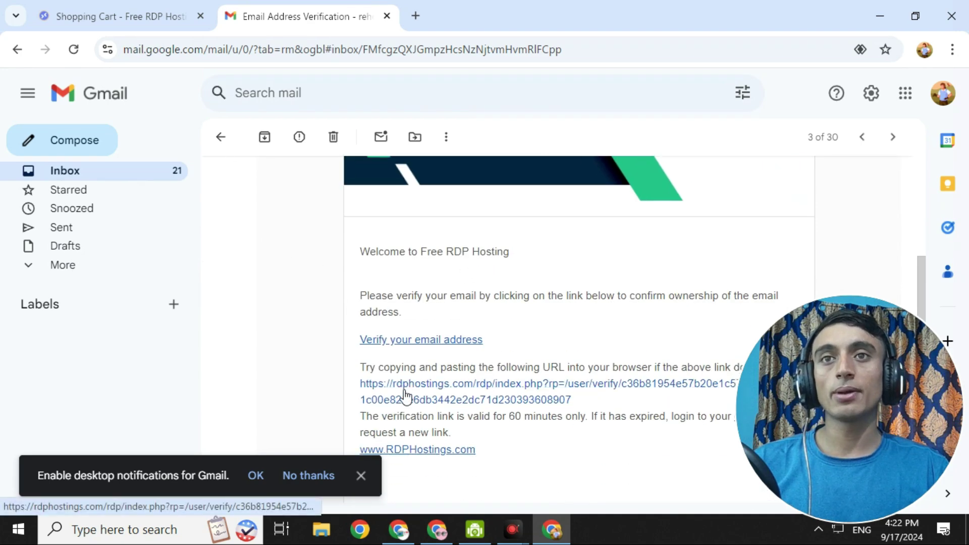
Follow the verification link, continue to the client area, and open Services past the ad
click(402, 392)
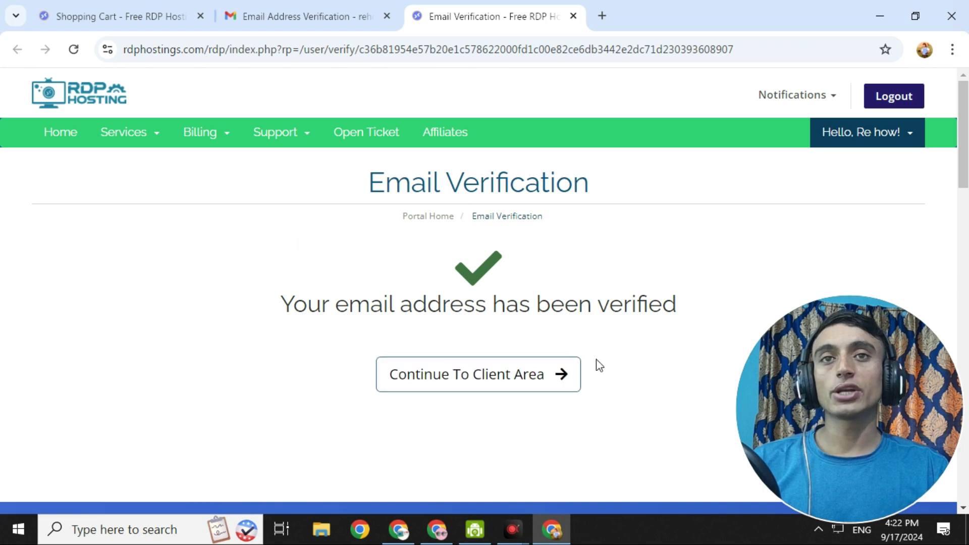
click(471, 384)
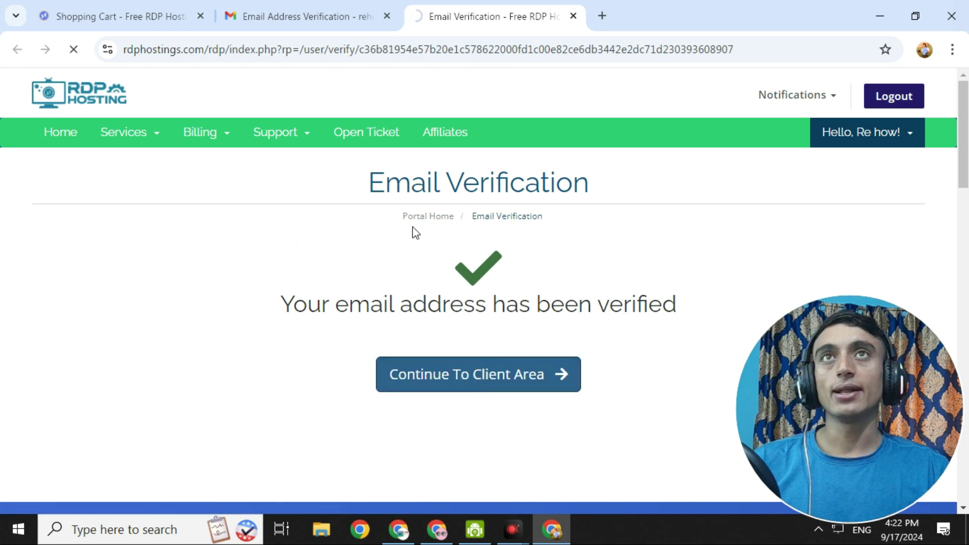
scroll(418, 233, down, 2)
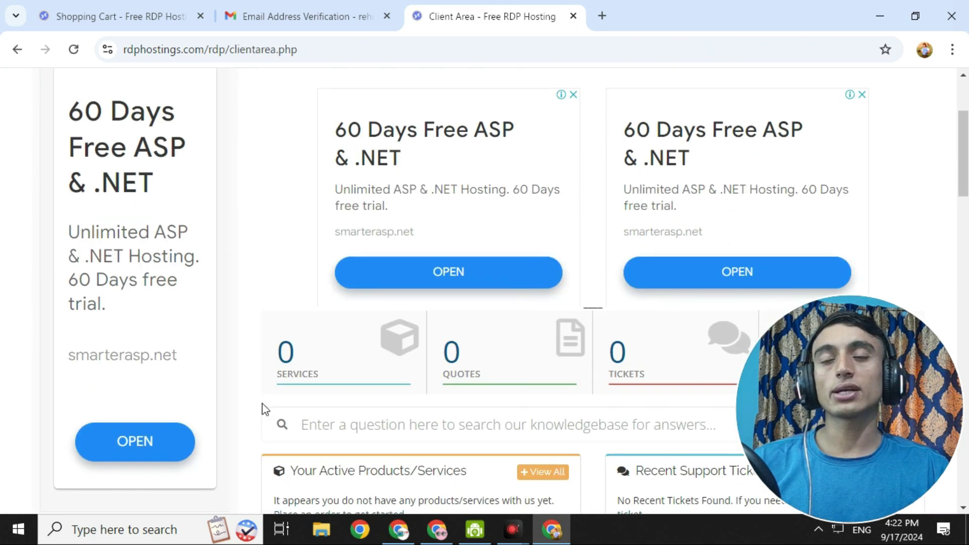
click(300, 359)
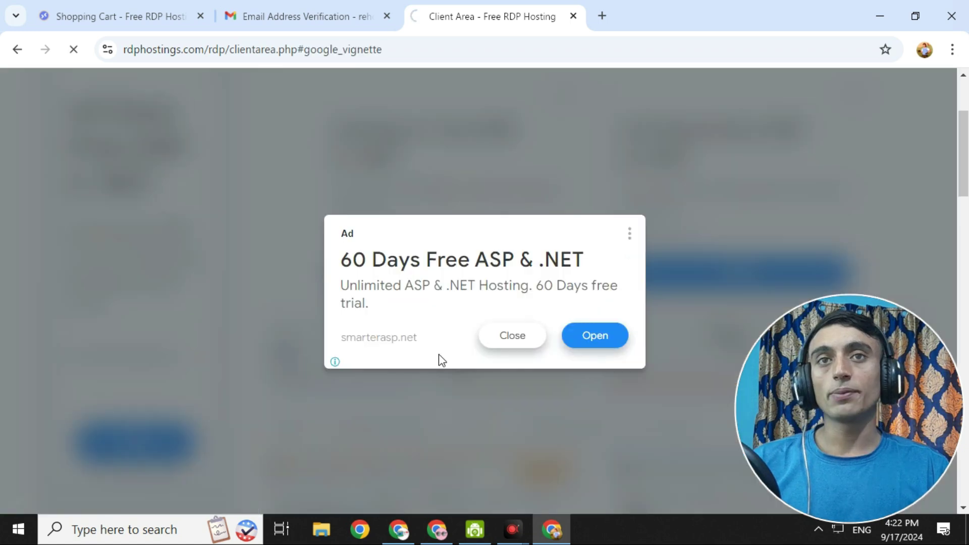
click(512, 335)
scroll(411, 317, down, 4)
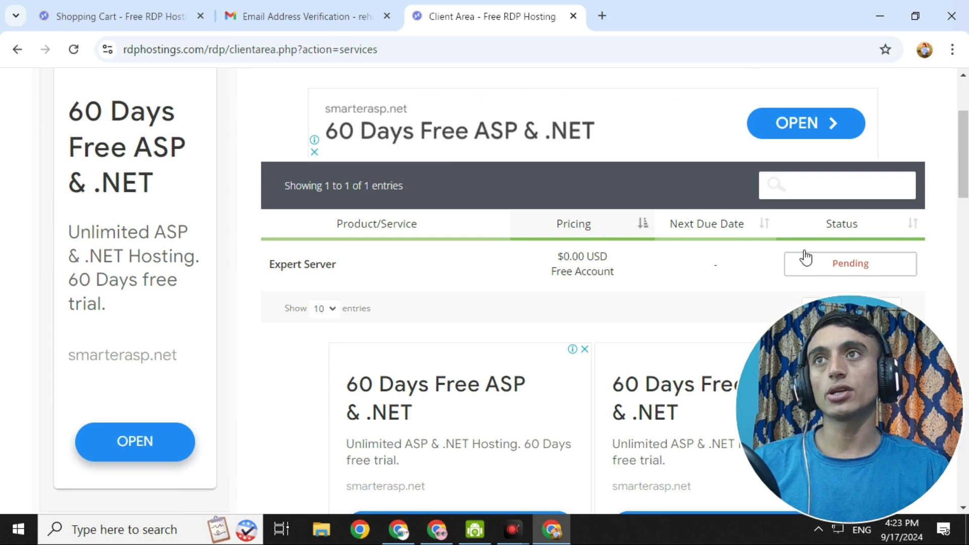
In the other window's client area, open the Expert Server from the 2 services listed
click(398, 528)
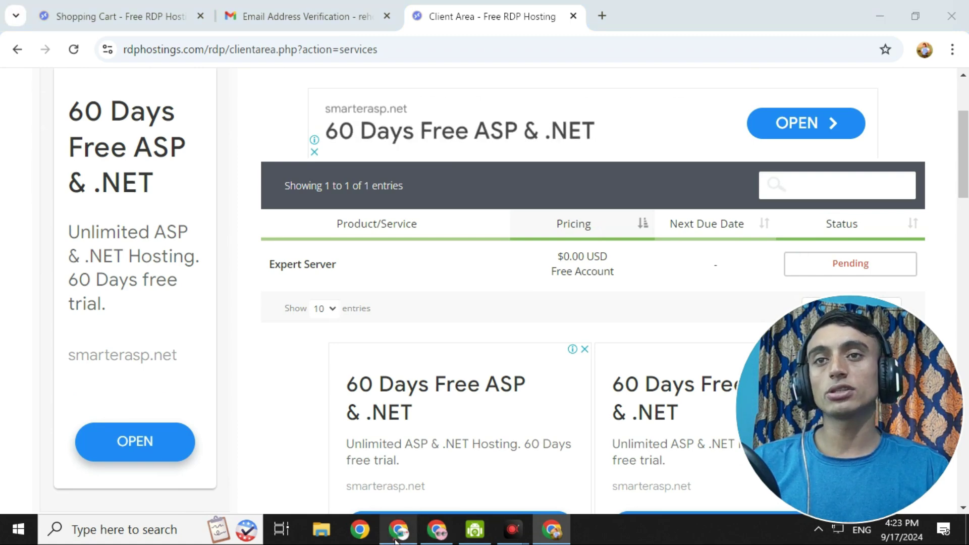
scroll(389, 260, down, 6)
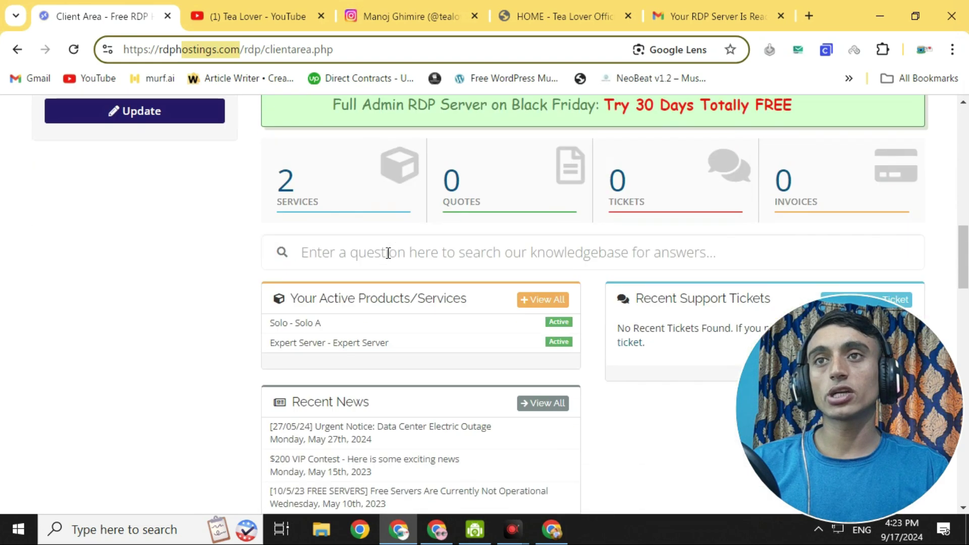
click(376, 159)
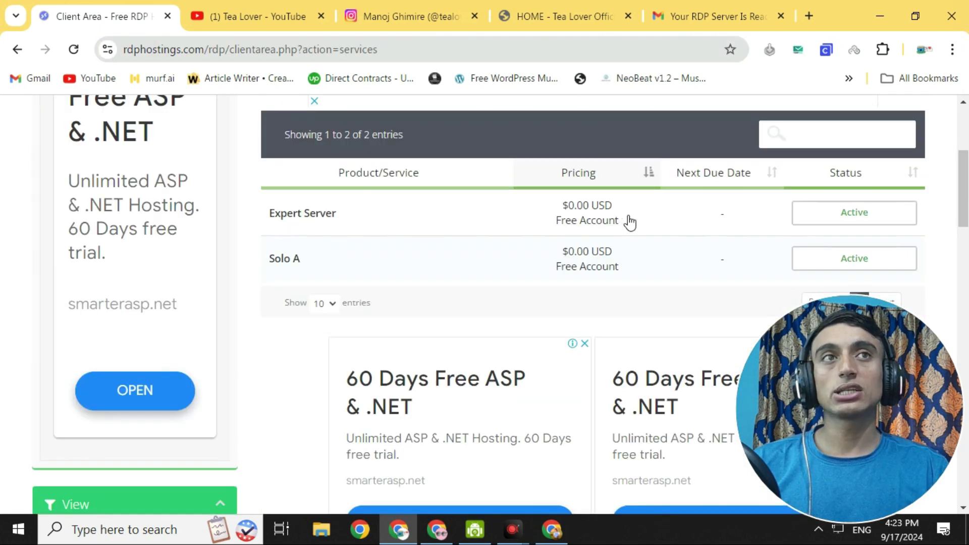
click(852, 215)
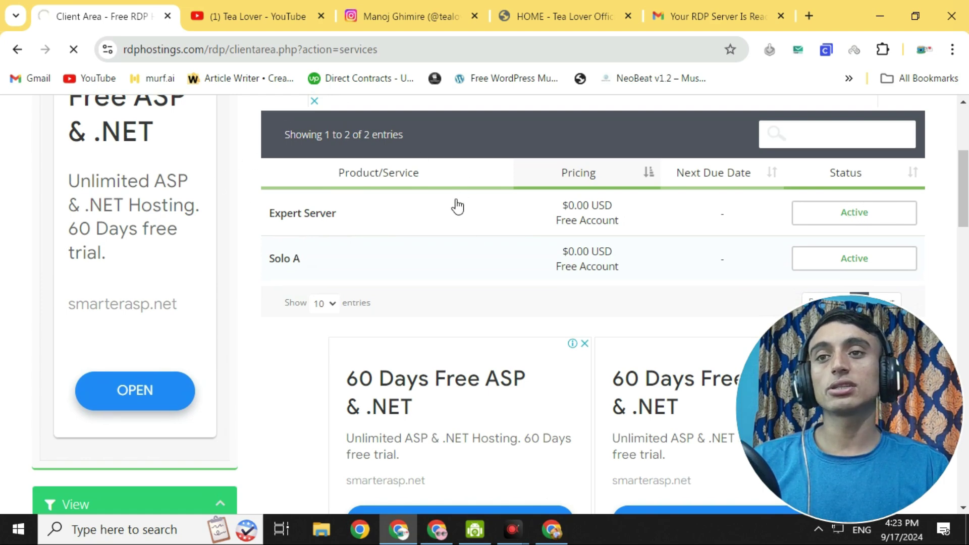
scroll(455, 202, down, 2)
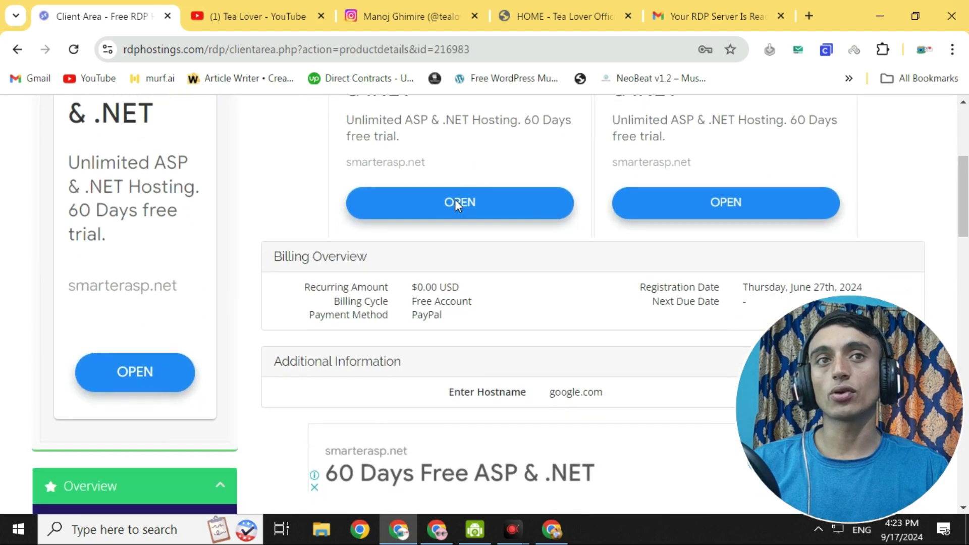
scroll(455, 199, up, 4)
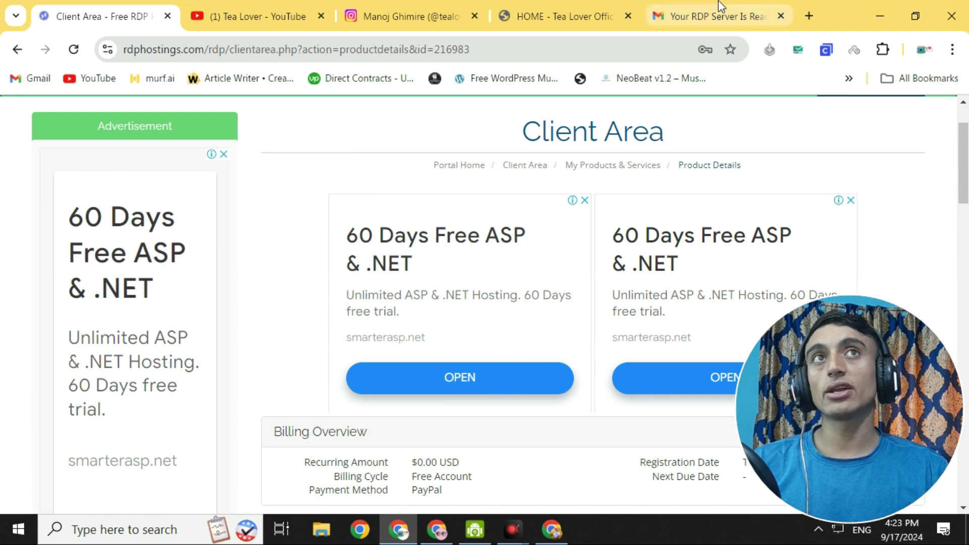
click(698, 31)
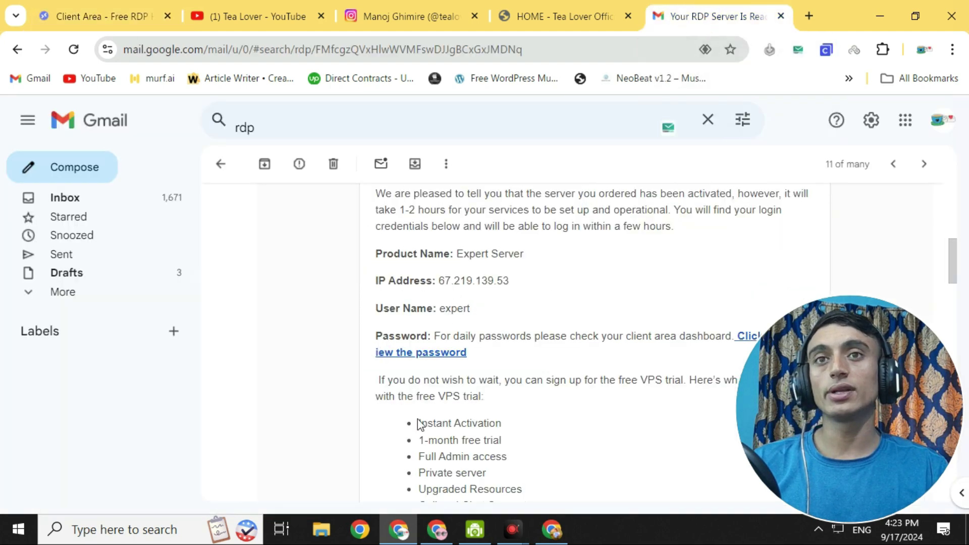
drag(439, 280, 533, 283)
drag(438, 308, 486, 315)
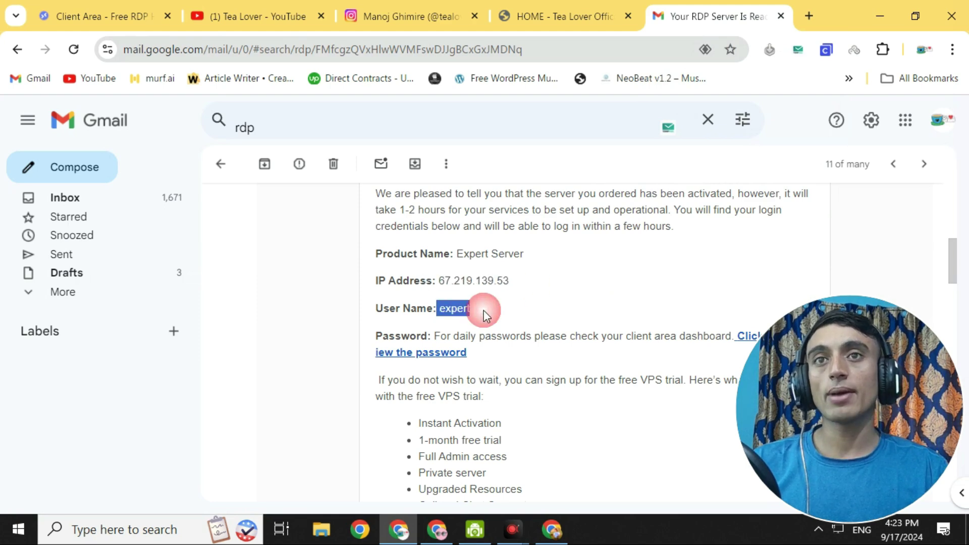
Open the client area, scroll to the Expert Plan box, and select IP 67.219.139.53
click(422, 356)
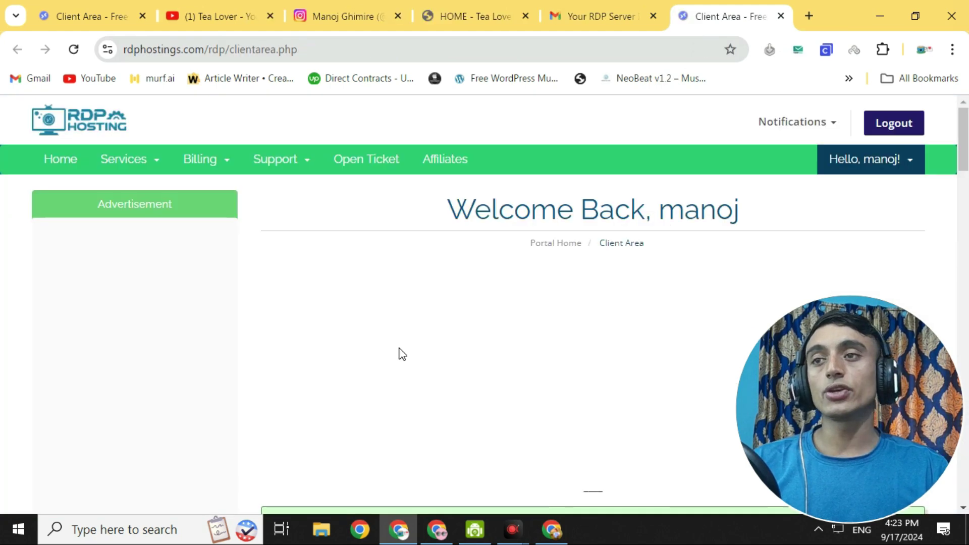
scroll(391, 258, down, 2)
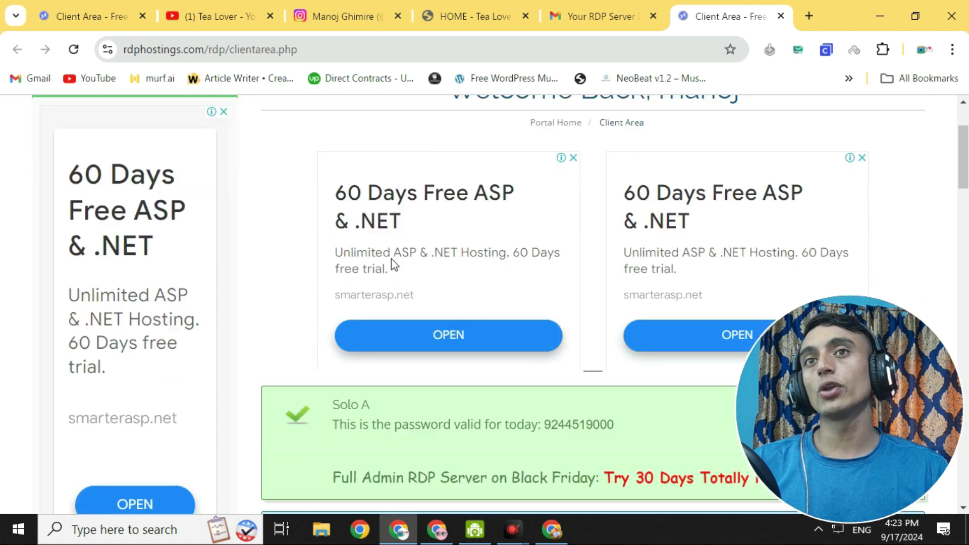
scroll(391, 259, down, 3)
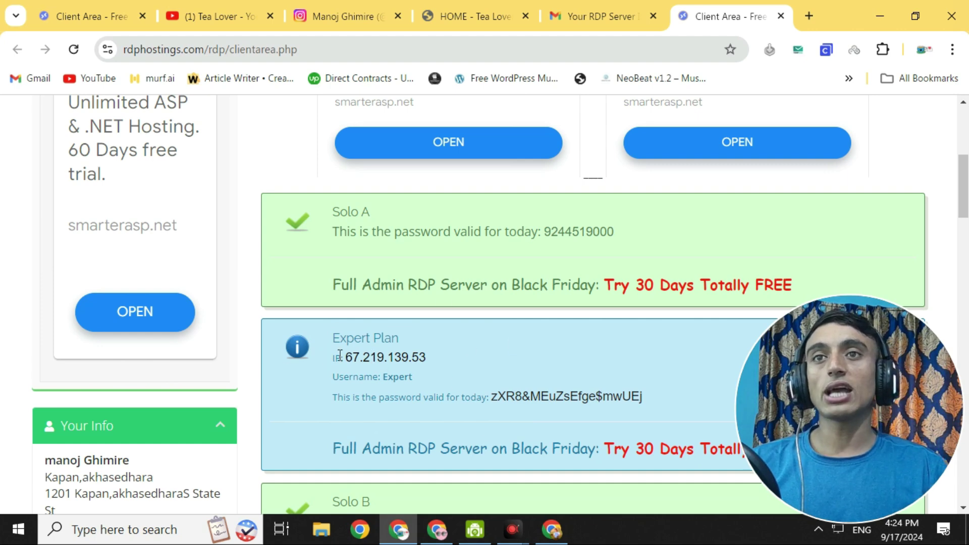
drag(346, 356, 426, 357)
Copy the IP and start a Remote Desktop Connection to 67.219.139.53
right_click(396, 366)
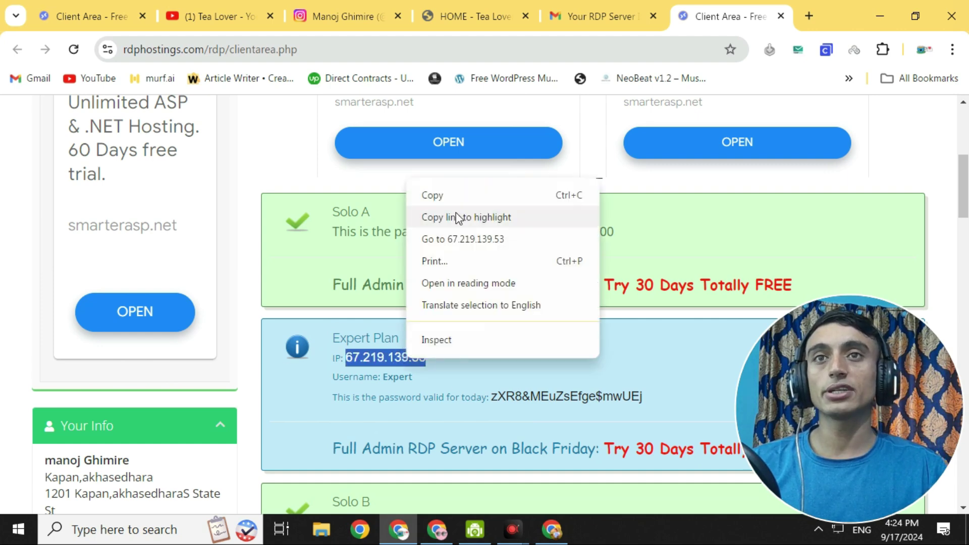
key(super)
click(185, 266)
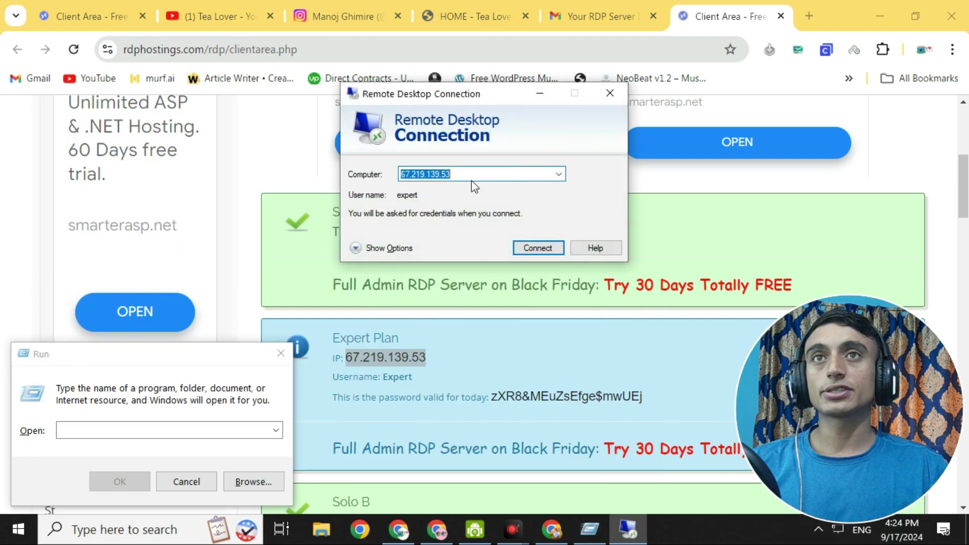
click(550, 250)
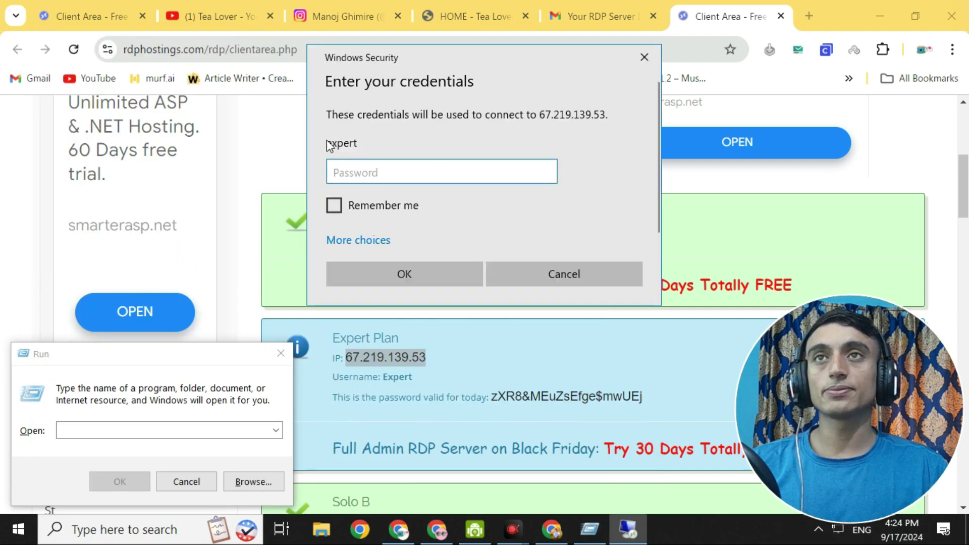
Copy today's Expert Plan password and paste it into the Windows Security password field
right_click(367, 174)
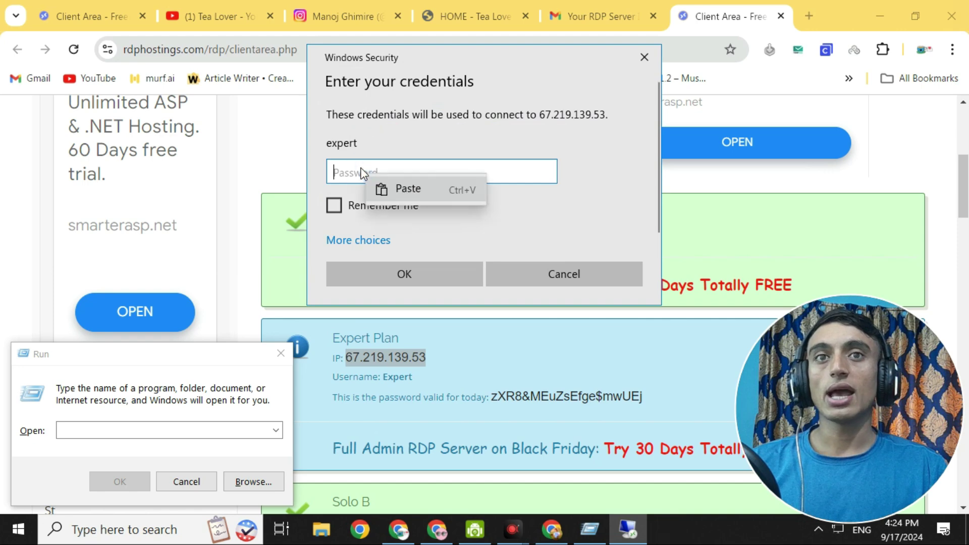
click(489, 388)
drag(493, 396, 650, 401)
right_click(620, 398)
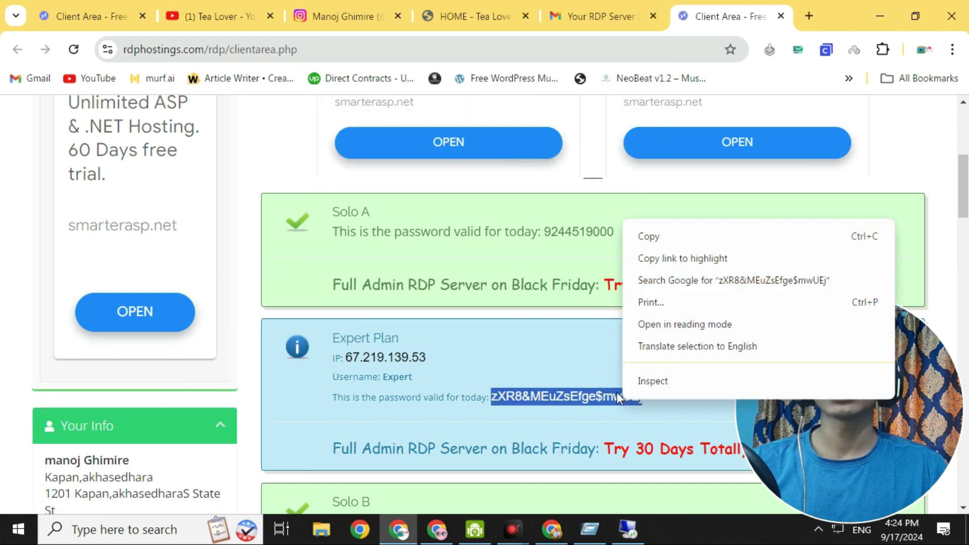
click(652, 236)
click(628, 529)
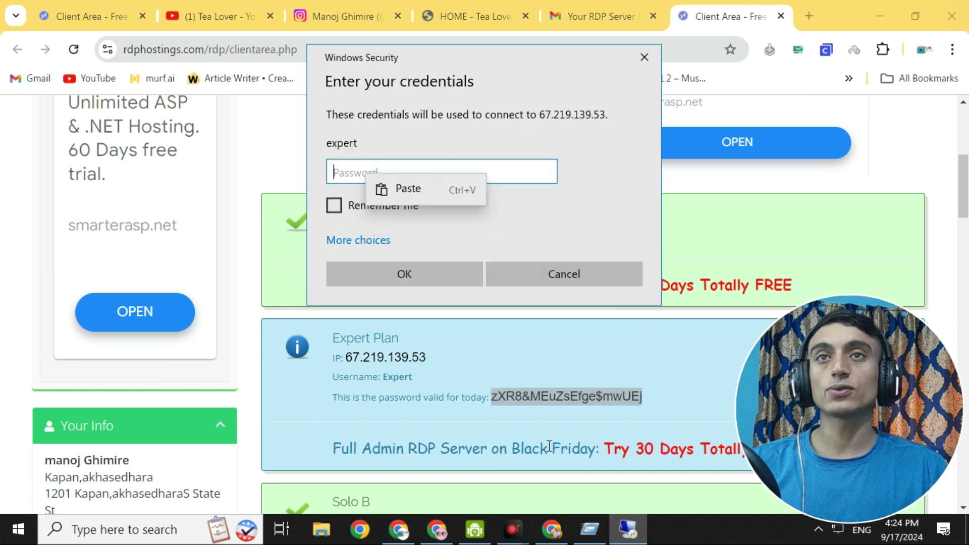
right_click(368, 166)
click(402, 186)
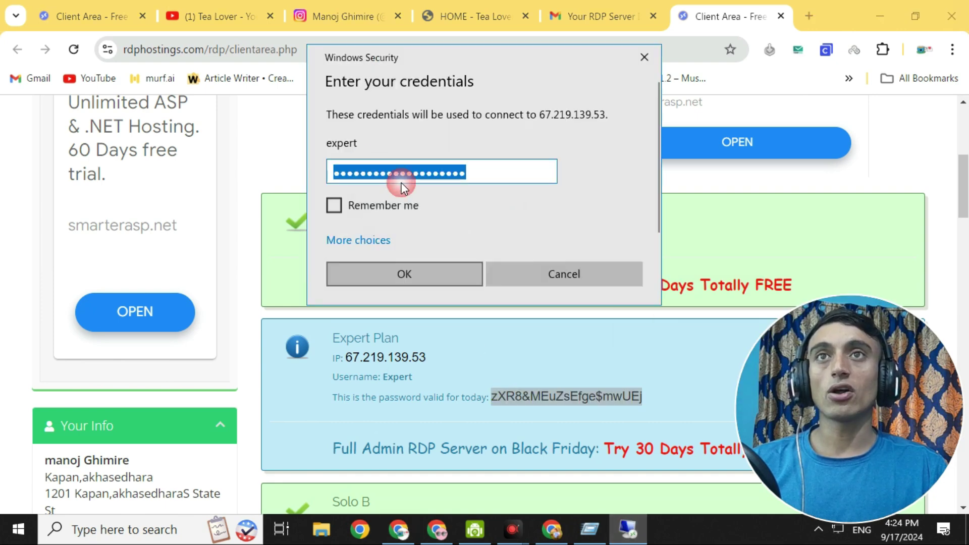
Submit the login, accept the unverified certificate, then window and minimize the remote session
click(423, 273)
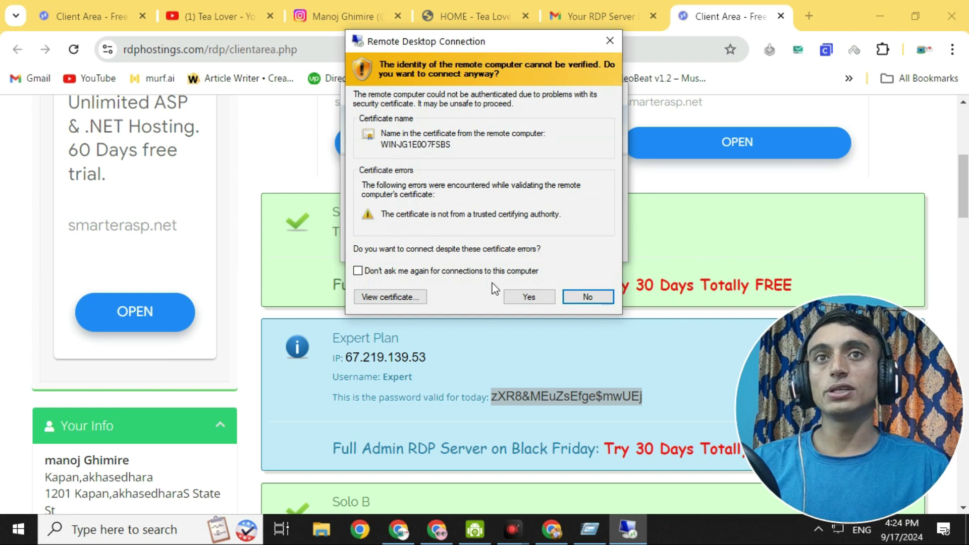
click(546, 298)
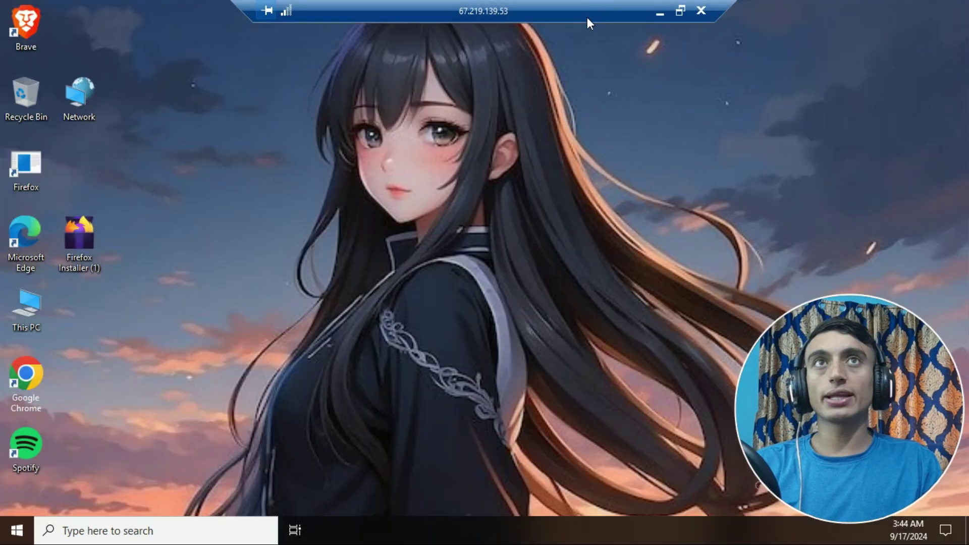
double_click(586, 18)
drag(586, 17, 435, 23)
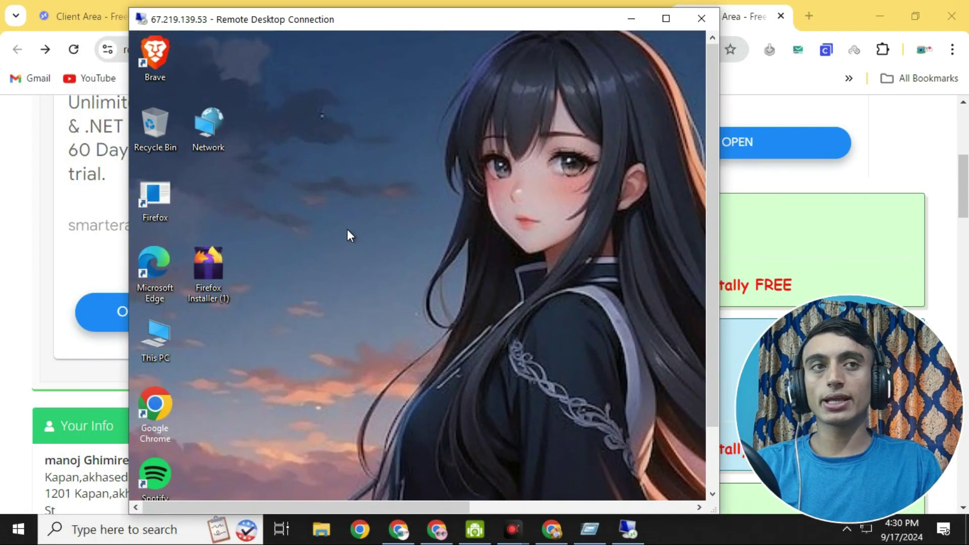
click(631, 19)
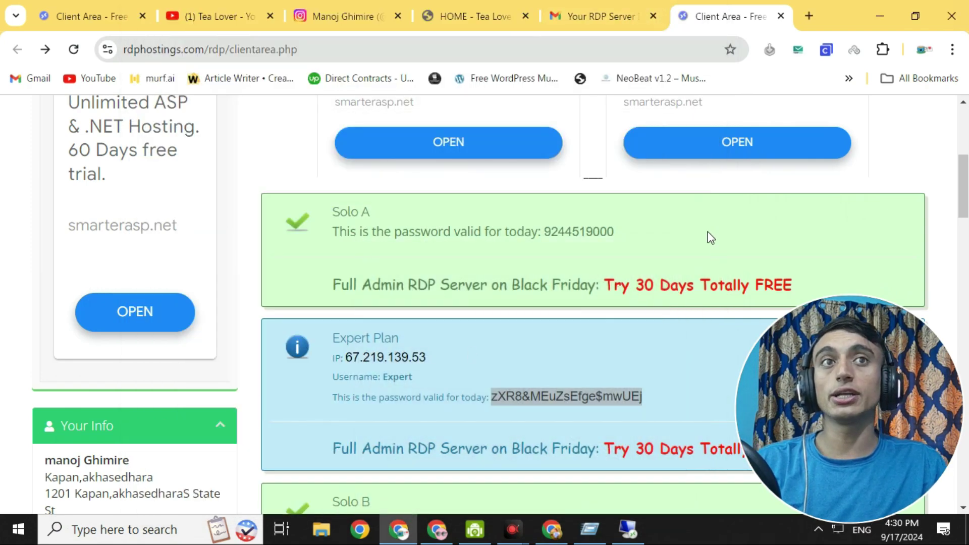
Check the service details tab, then return to the client area welcome page
scroll(510, 310, up, 6)
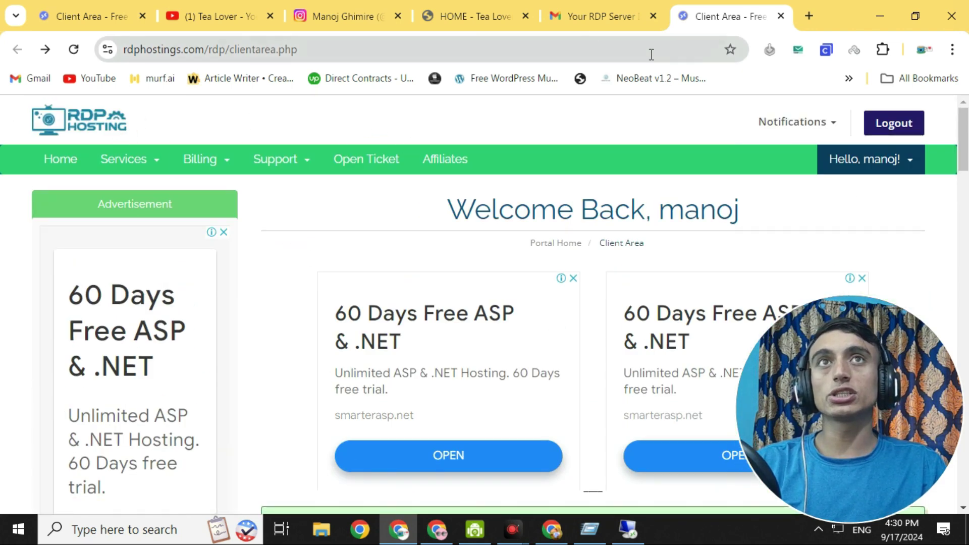
key(ctrl+Tab)
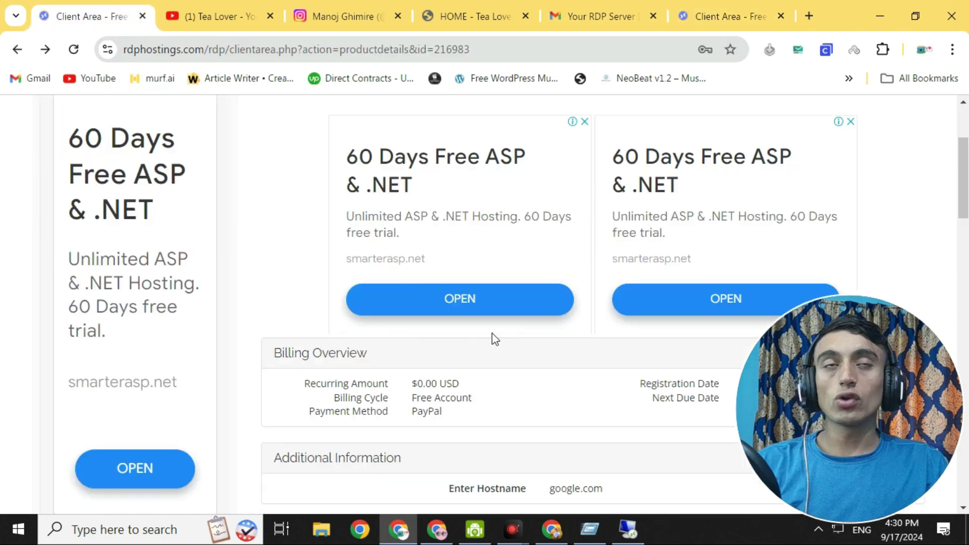
click(710, 9)
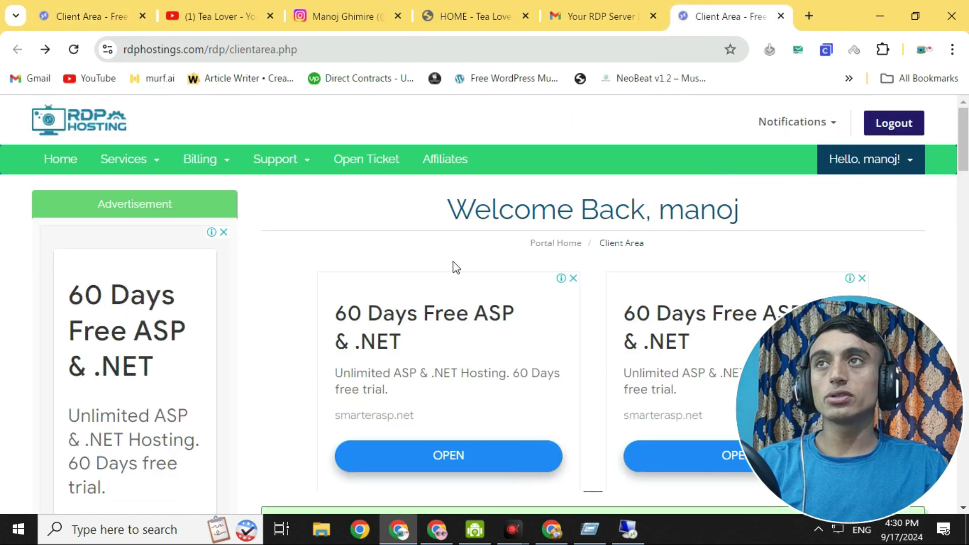
scroll(451, 295, down, 8)
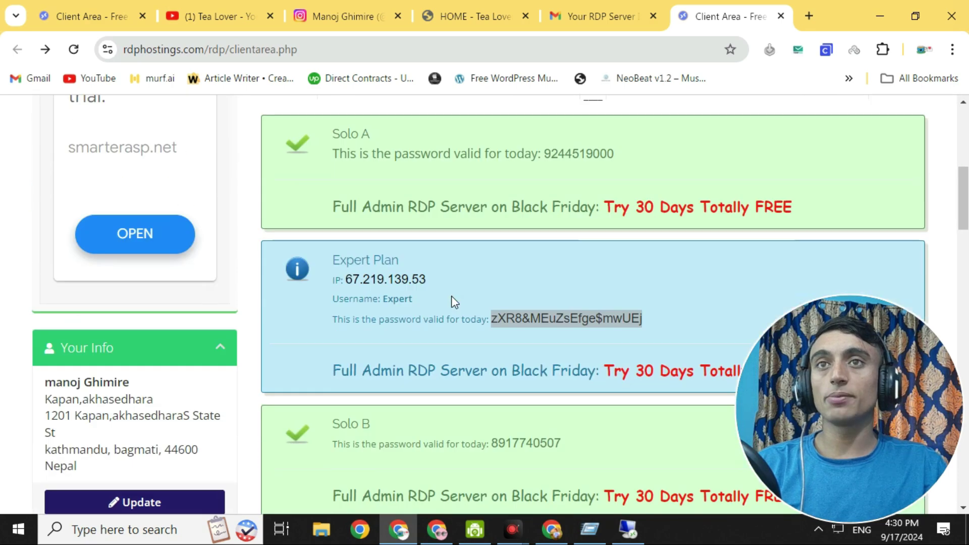
scroll(446, 311, down, 2)
click(375, 263)
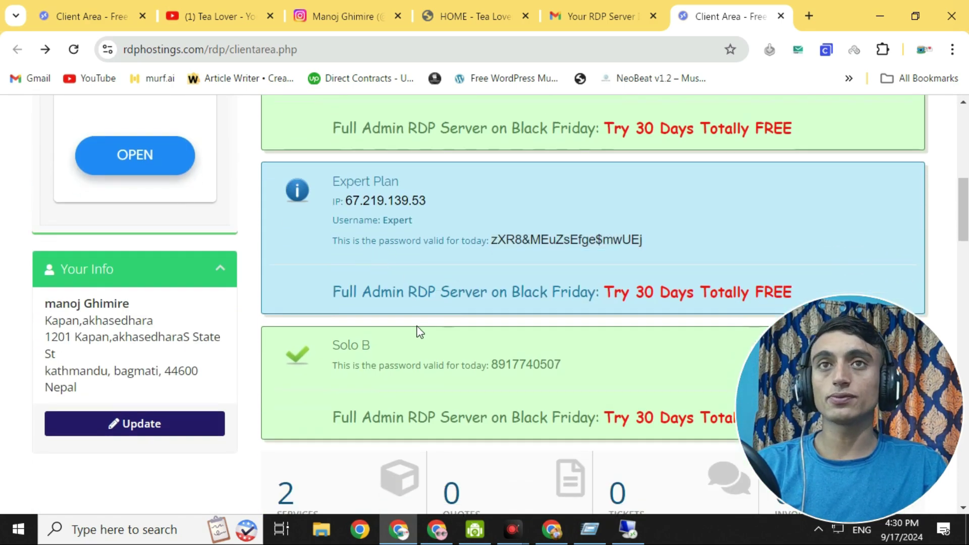
Highlight the Solo A, Solo B and Expert Plan names, then restore the remote session
scroll(367, 264, up, 2)
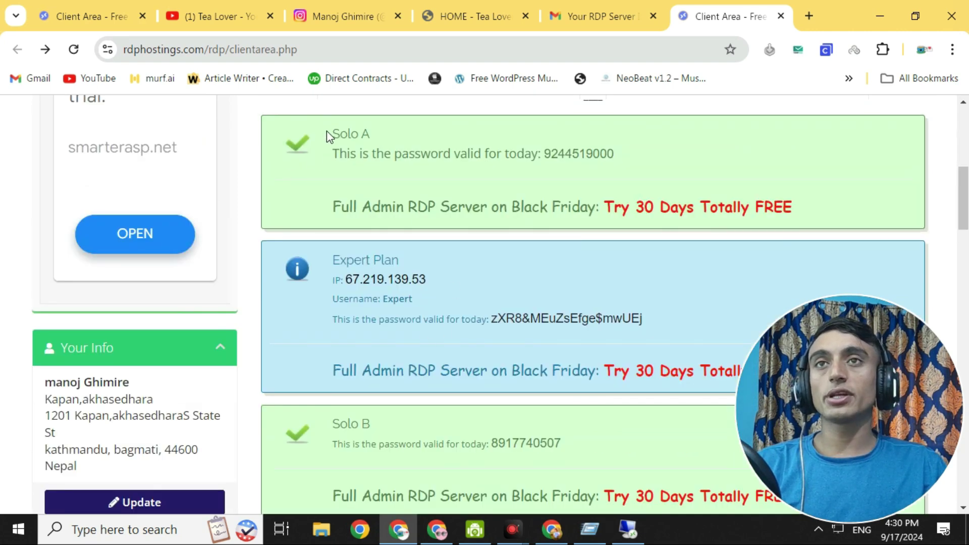
drag(327, 133, 389, 135)
drag(330, 424, 376, 427)
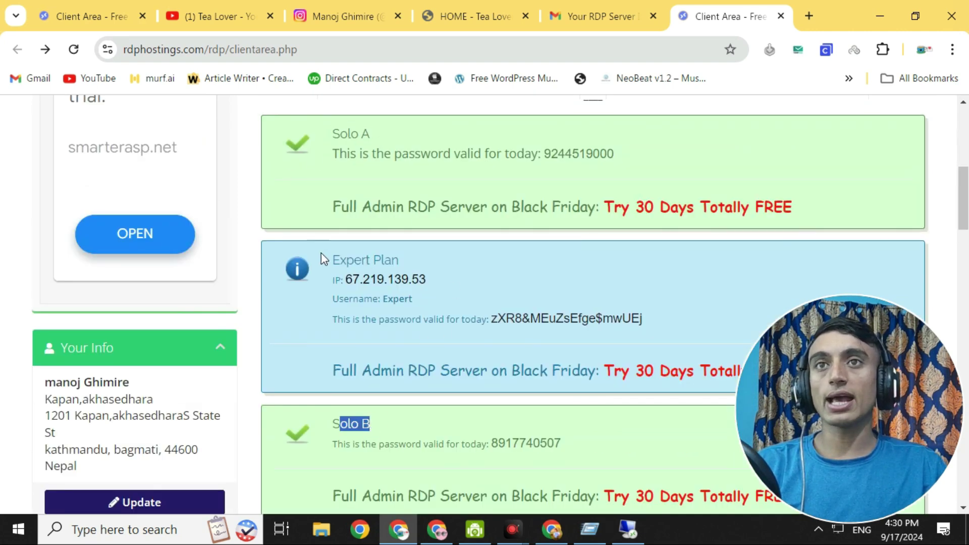
drag(323, 259, 447, 259)
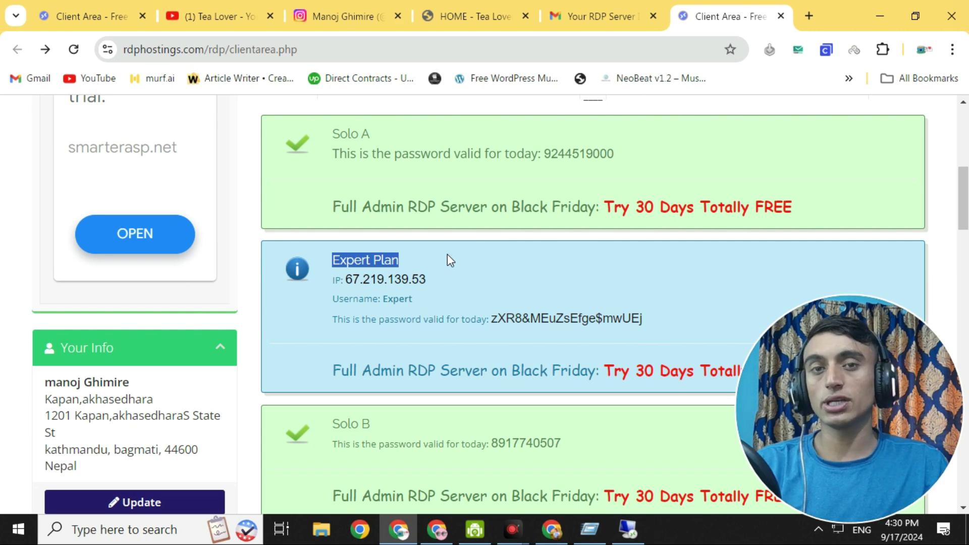
click(630, 528)
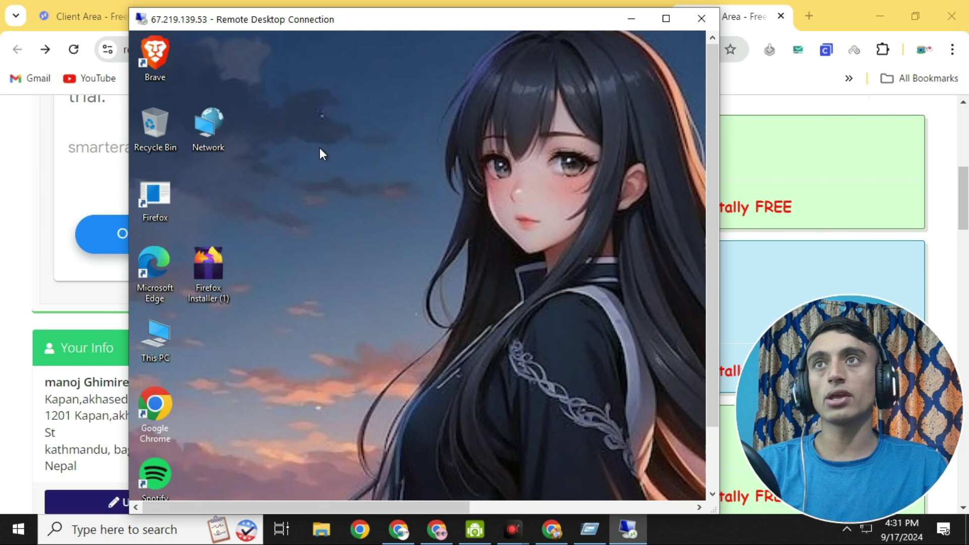
Nudge the Remote Desktop window down and left, then minimize it
drag(327, 13, 324, 106)
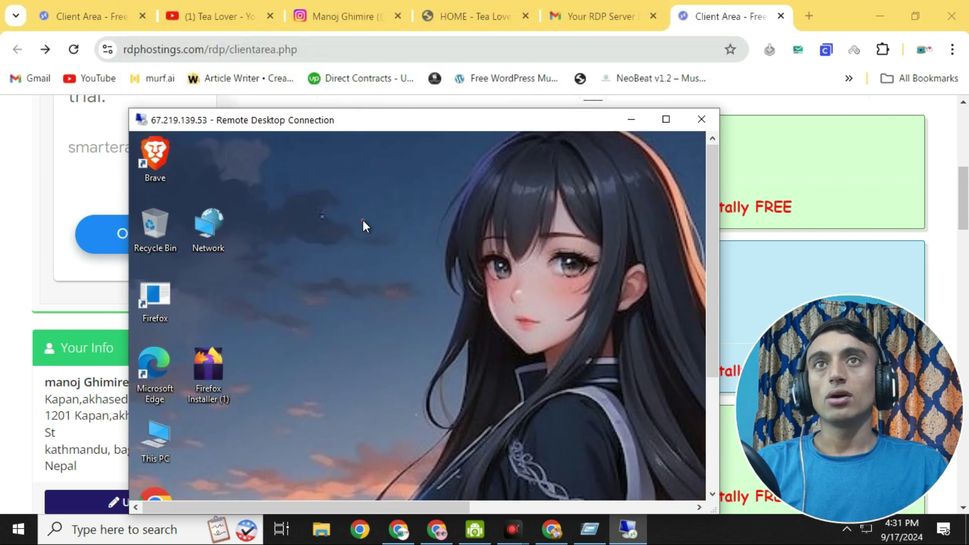
drag(381, 123, 357, 116)
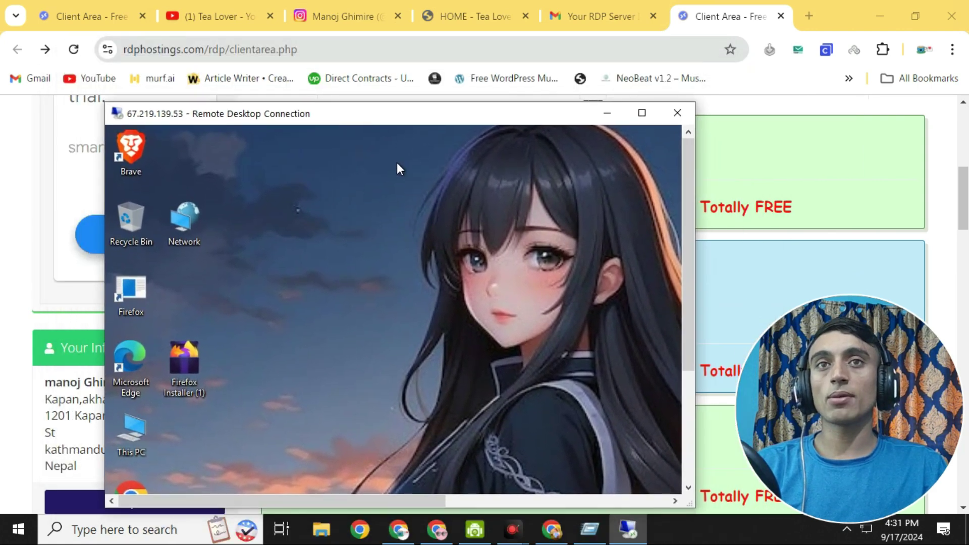
click(608, 113)
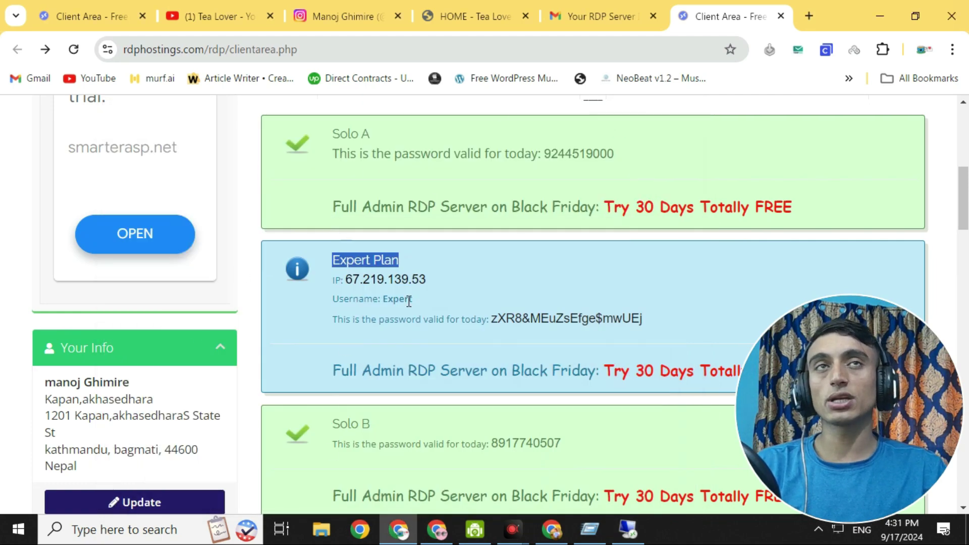
Return to the Expert Server activation email showing IP 67.219.139.53, the login user name and the daily-password note
click(585, 19)
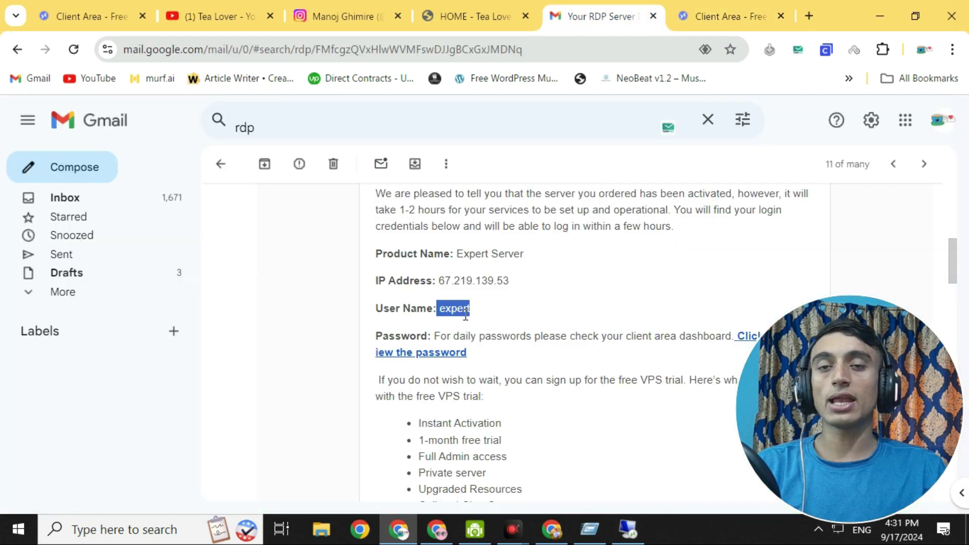
scroll(465, 315, down, 2)
scroll(482, 398, up, 3)
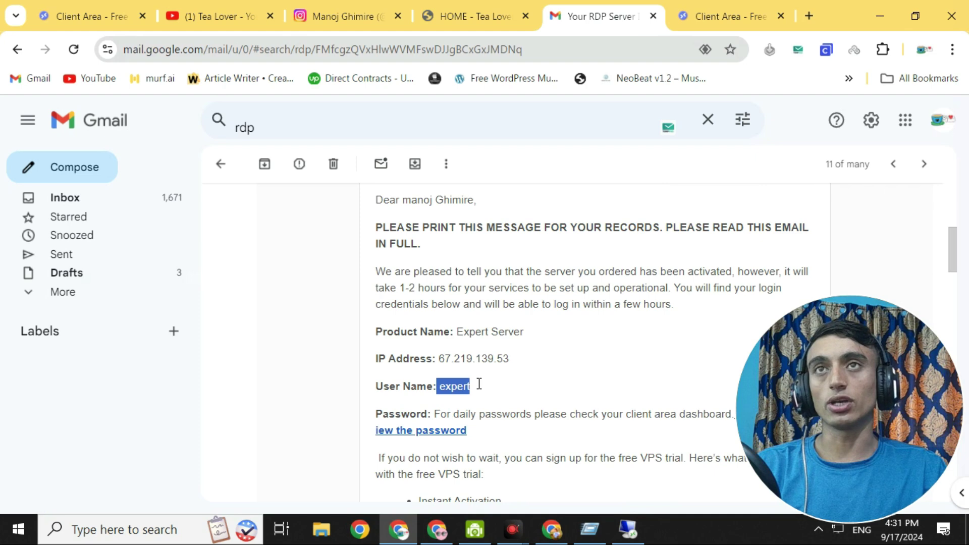
click(535, 203)
scroll(535, 203, up, 1)
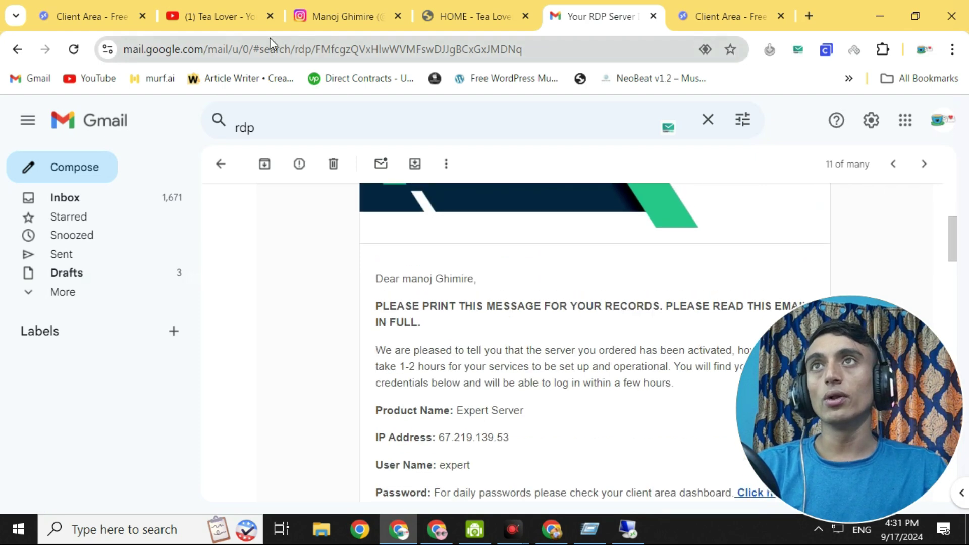
click(216, 16)
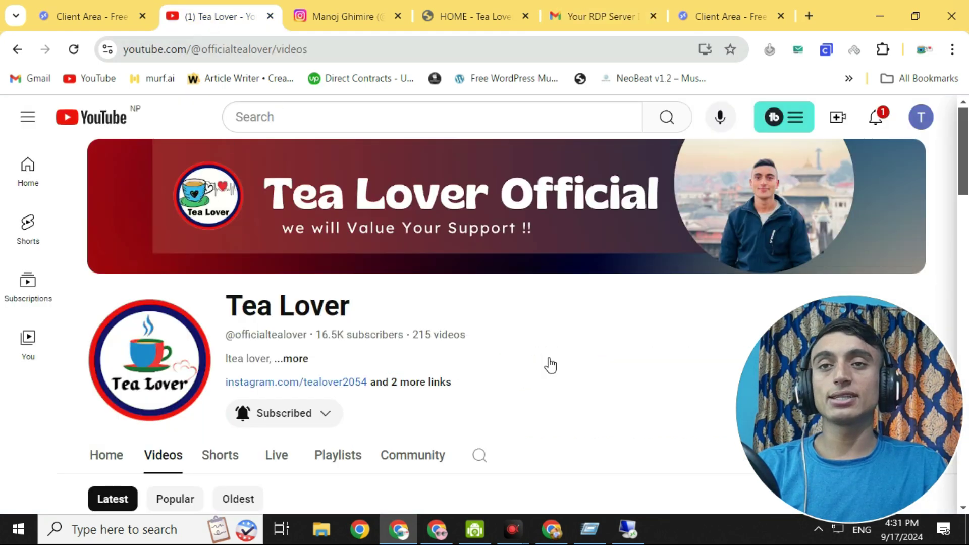
Browse the Tea Lover Videos grid down to uploads like Free Premium Domain 2024 and Free azure rdp
scroll(514, 376, down, 3)
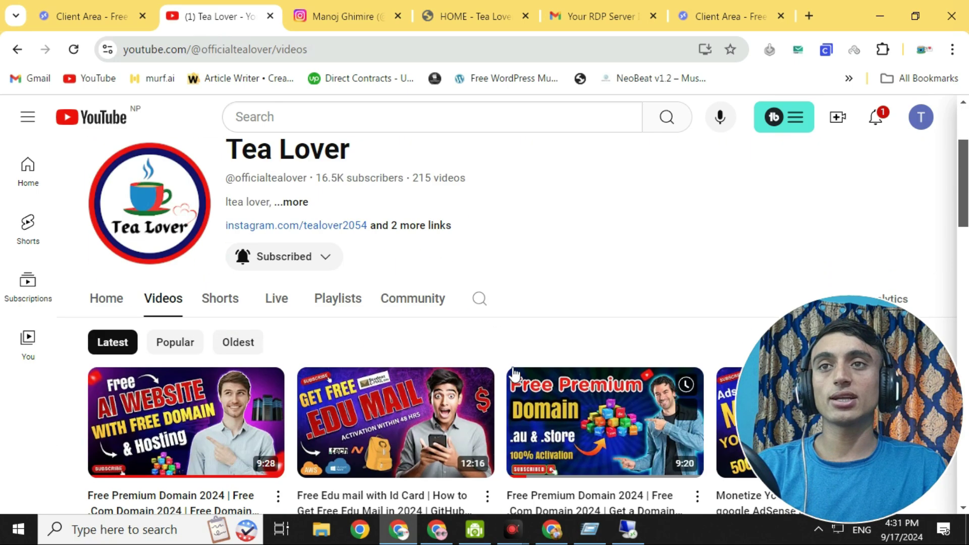
scroll(570, 223, down, 5)
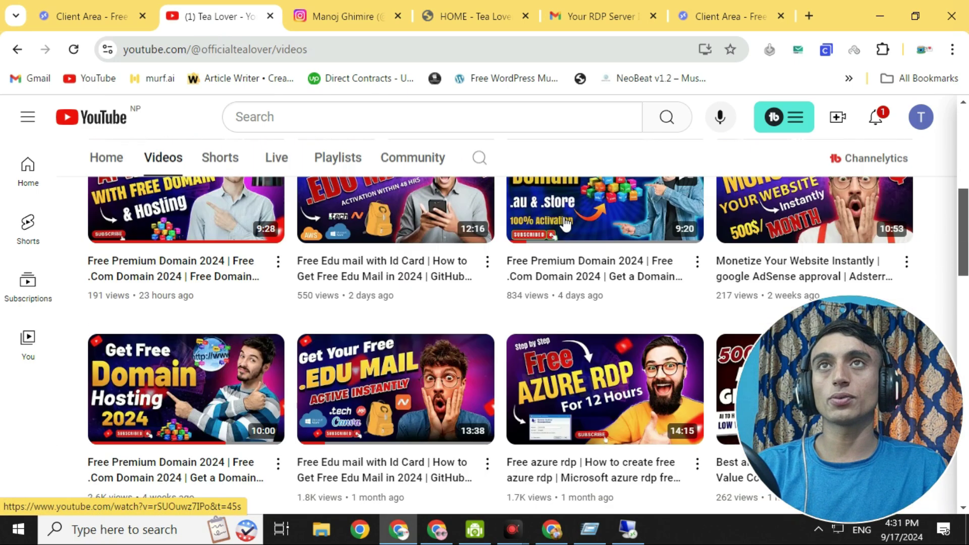